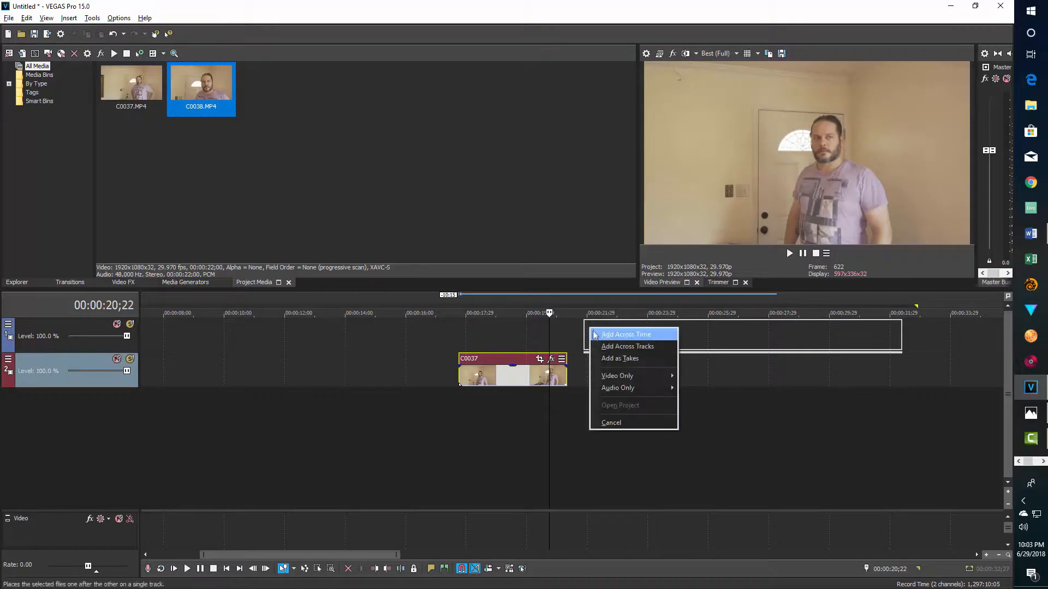
- Add only the video of C0038 to the upper track, overlapping the end of C0037, and lower its opacity to about half
{"action": "mouse_move", "coordinate": [628, 375]}
{"action": "left_click", "coordinate": [717, 376]}
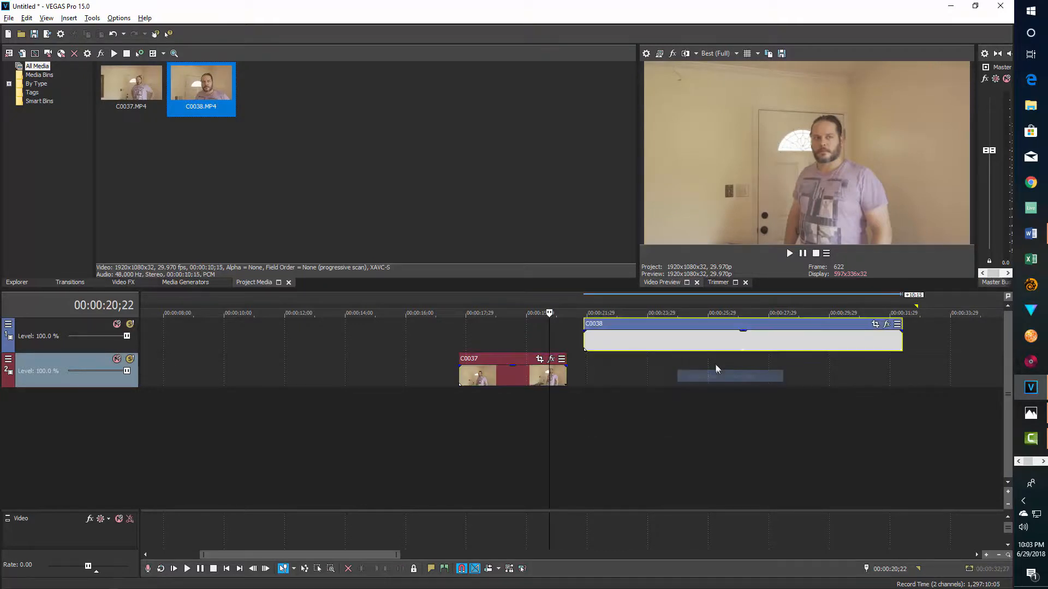
{"action": "left_click_drag", "start_coordinate": [643, 340], "coordinate": [616, 339]}
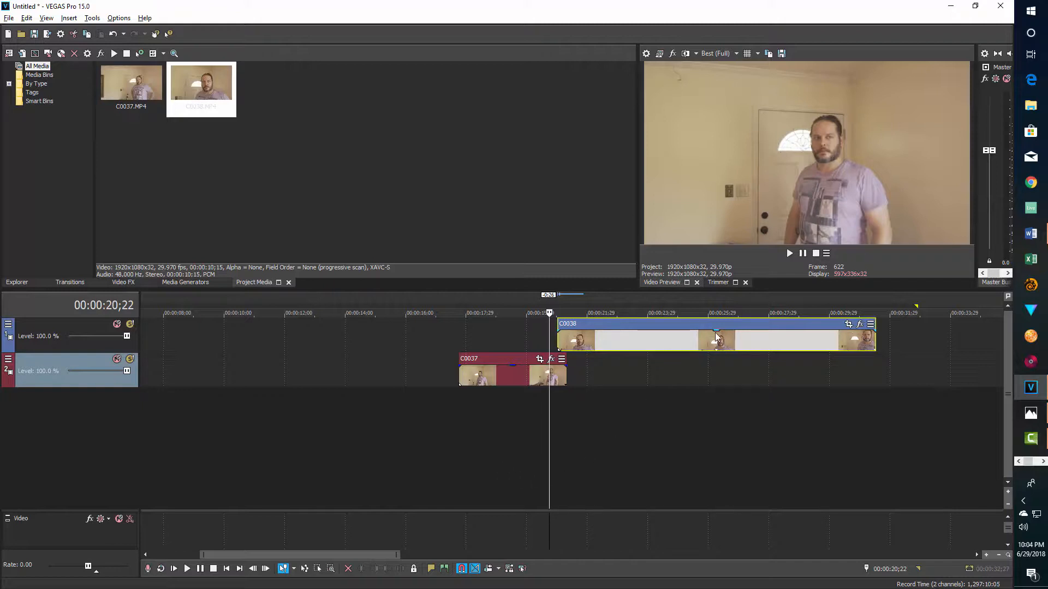
{"action": "left_click_drag", "start_coordinate": [716, 331], "coordinate": [717, 342]}
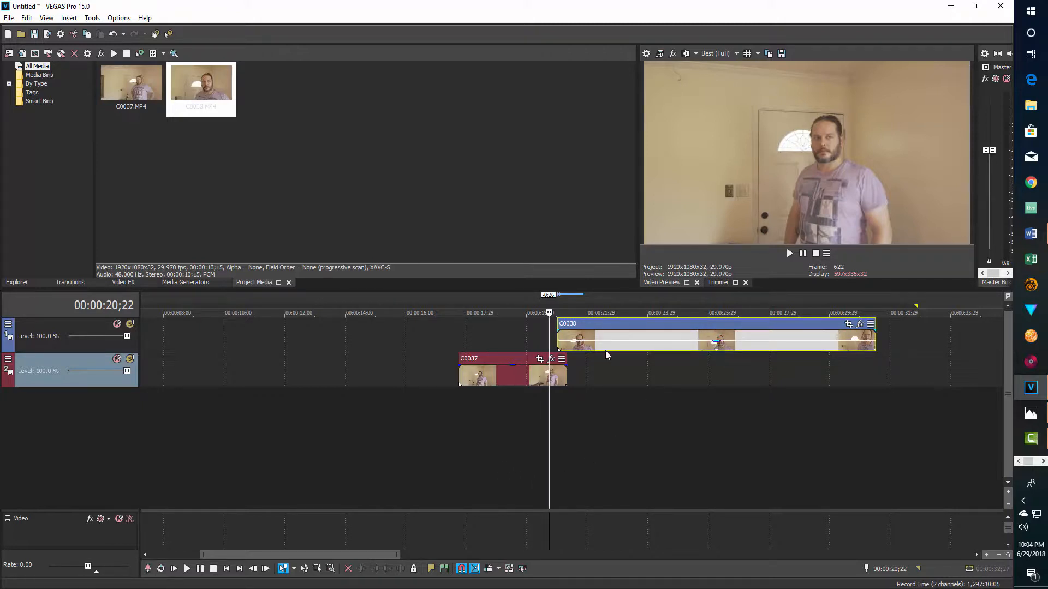
- Open Event Pan/Crop for C0037 and add a position keyframe at 00:00:03;12, a few frames before the clip's end
{"action": "left_click", "coordinate": [539, 359]}
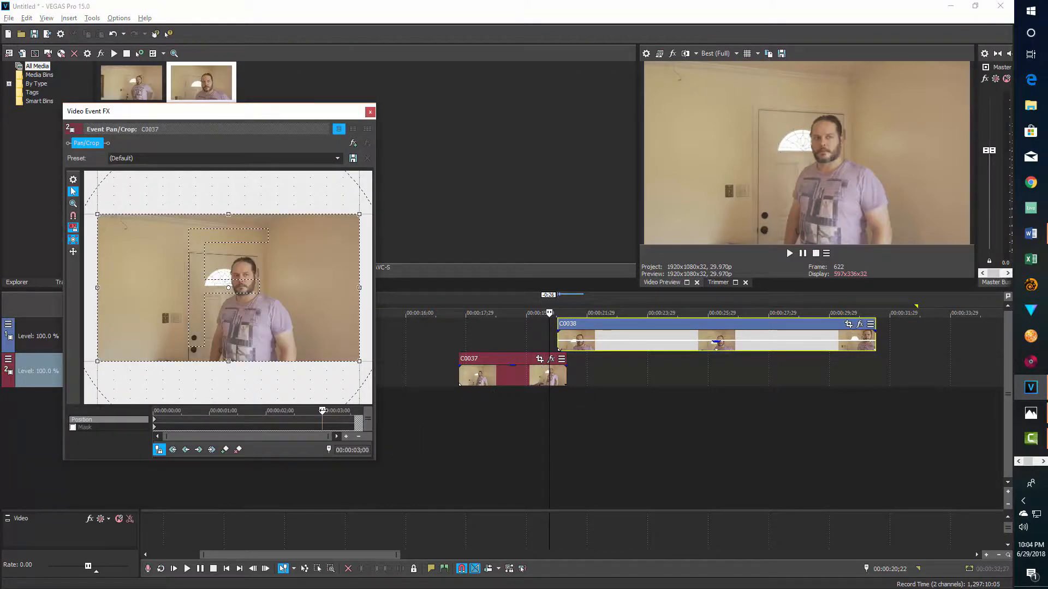
{"action": "left_click_drag", "start_coordinate": [322, 410], "coordinate": [377, 415]}
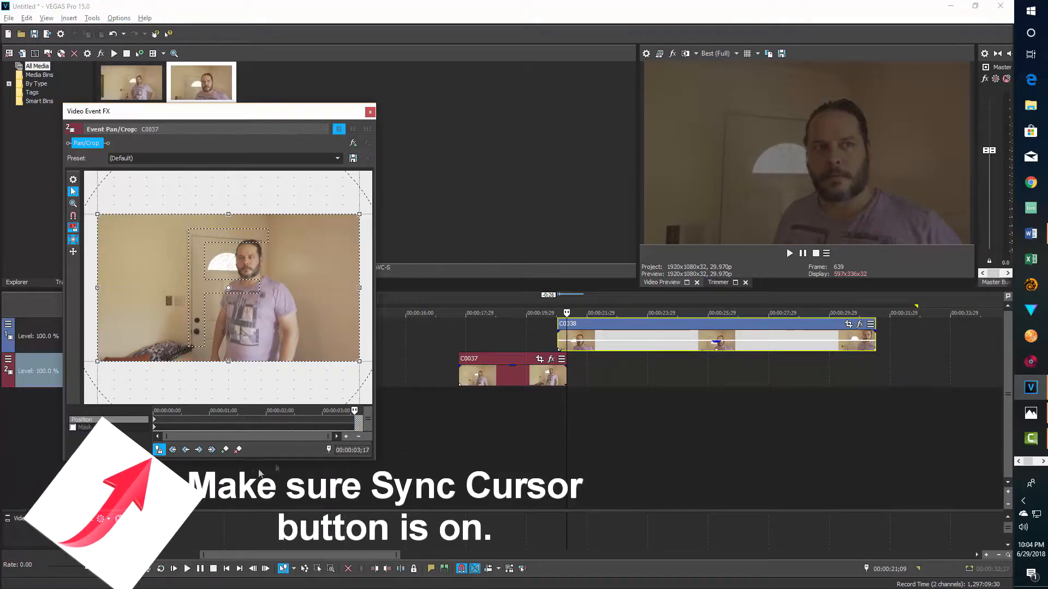
{"action": "left_click", "coordinate": [336, 420]}
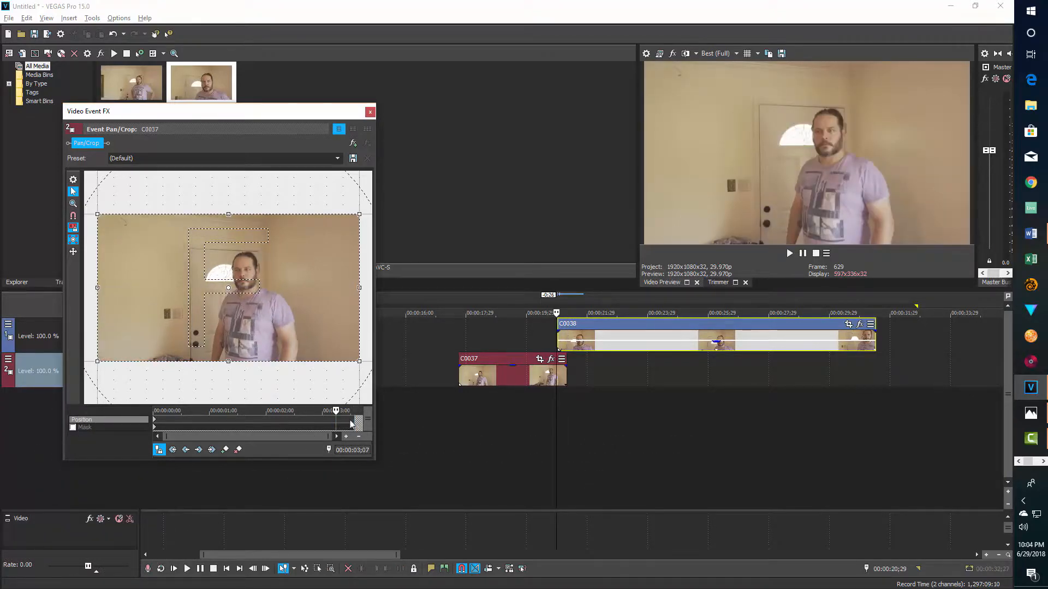
{"action": "left_click", "coordinate": [355, 424]}
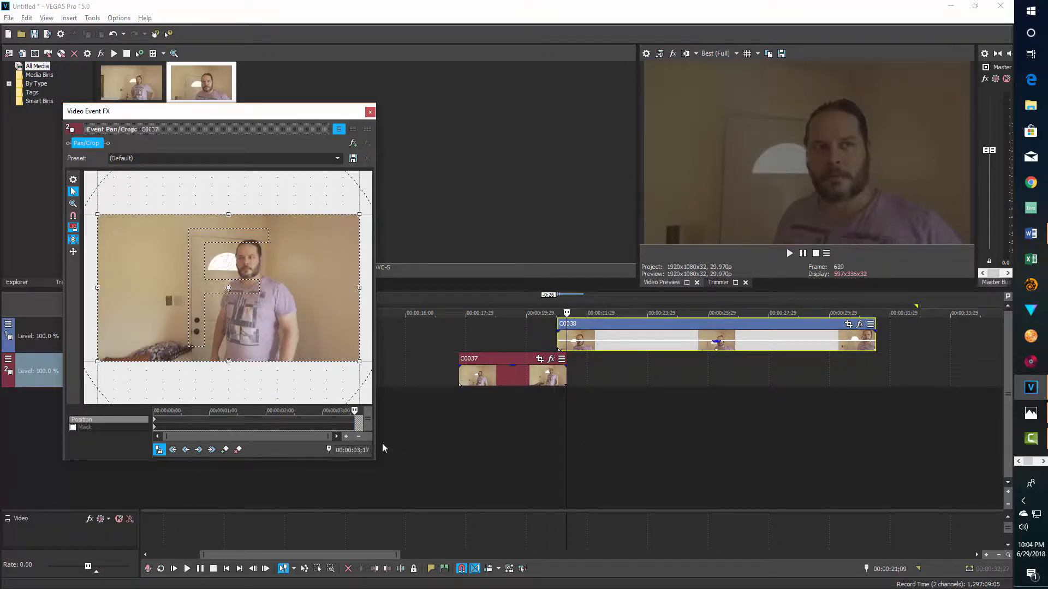
{"action": "key", "text": "alt+Left"}
{"action": "key", "text": "alt+Left"}
{"action": "key", "text": "alt+Left"}
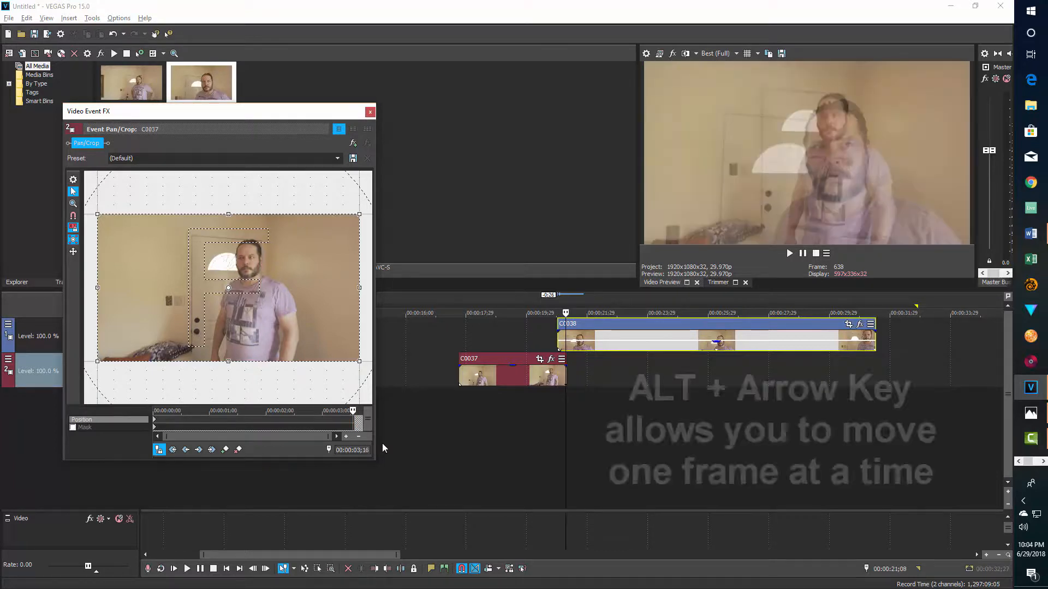
{"action": "key", "text": "alt+Left"}
{"action": "key", "text": "alt+Left"}
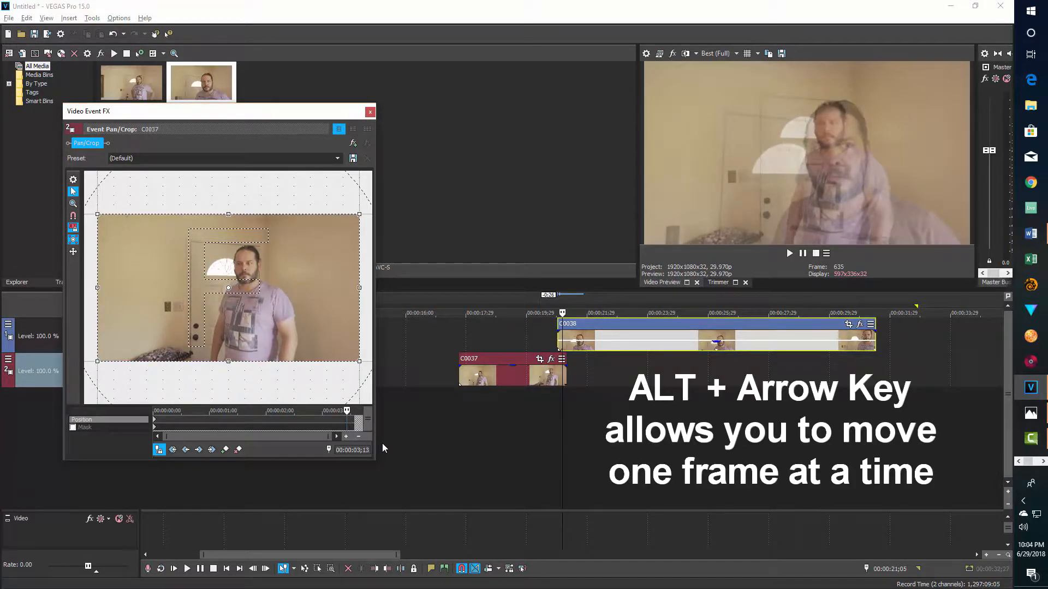
{"action": "left_click", "coordinate": [227, 456]}
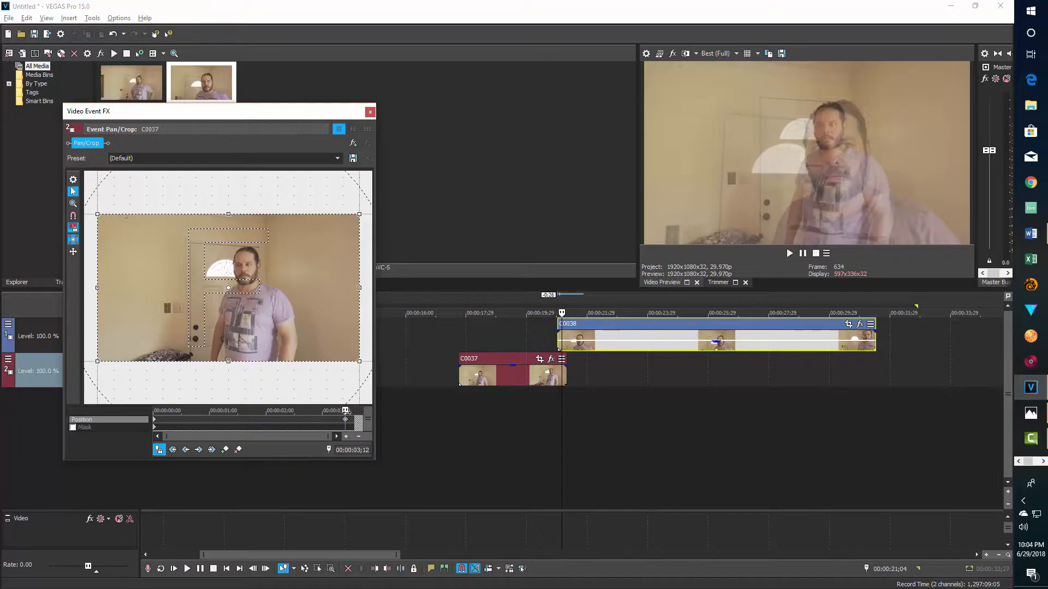
- At 00:00:03;15, shrink C0037's crop frame around the man's upper body and shift it up and right to match the C0038 overlay
{"action": "left_click_drag", "start_coordinate": [345, 410], "coordinate": [351, 411]}
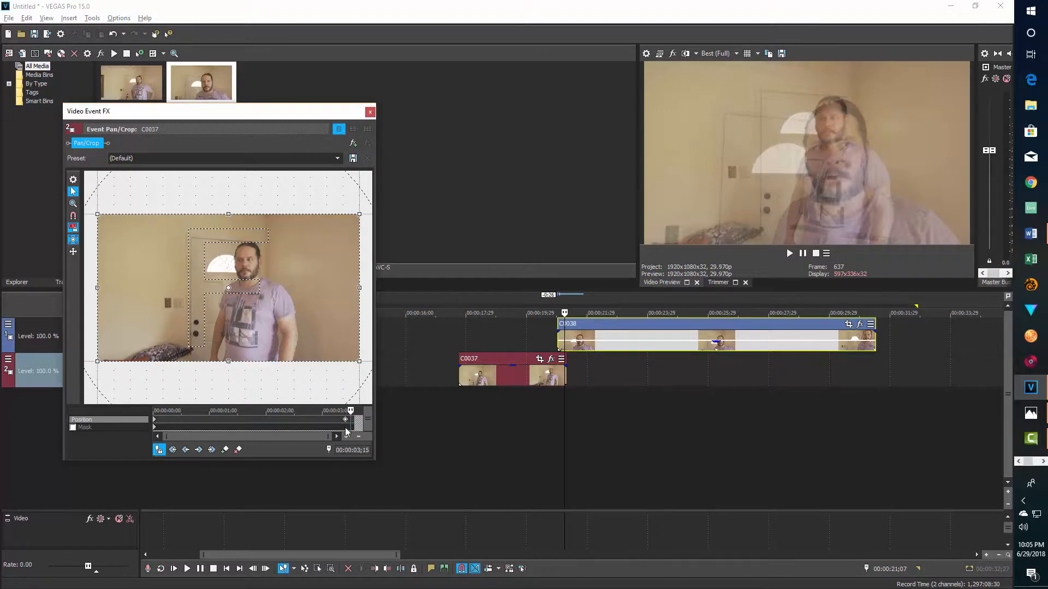
{"action": "left_click_drag", "start_coordinate": [357, 361], "coordinate": [318, 319]}
{"action": "key", "text": "Up"}
{"action": "key", "text": "Up"}
{"action": "key", "text": "Up"}
{"action": "key", "text": "Up"}
{"action": "key", "text": "Up"}
{"action": "key", "text": "Up"}
{"action": "key", "text": "Up"}
{"action": "key", "text": "Up"}
{"action": "key", "text": "Up"}
{"action": "key", "text": "Up"}
{"action": "key", "text": "Up"}
{"action": "key", "text": "Up"}
{"action": "key", "text": "Up"}
{"action": "key", "text": "Up"}
{"action": "key", "text": "Up"}
{"action": "key", "text": "Up"}
{"action": "key", "text": "Up"}
{"action": "key", "text": "Up"}
{"action": "key", "text": "Up"}
{"action": "key", "text": "Up"}
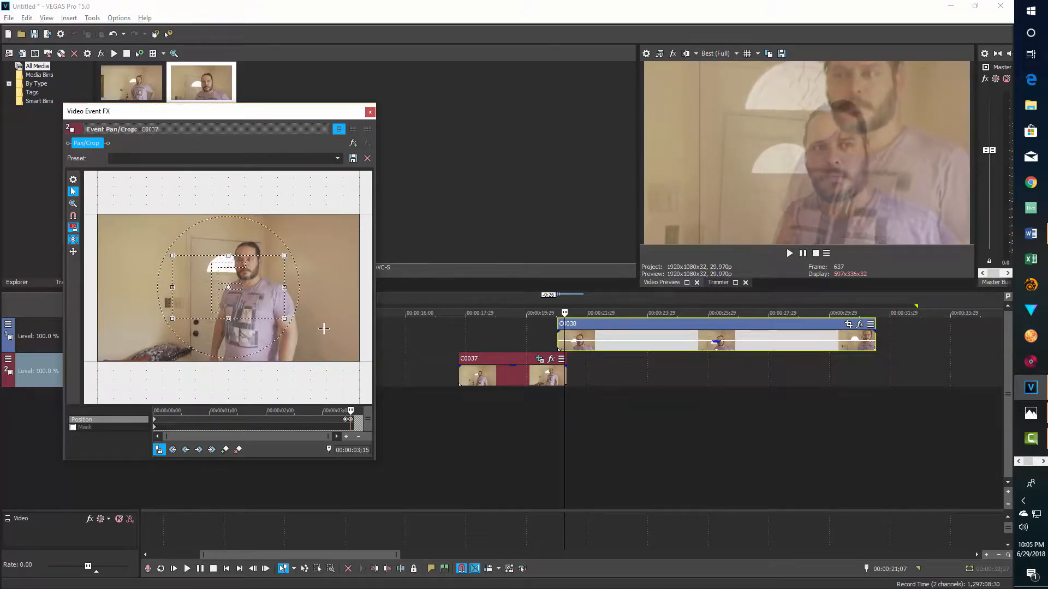
{"action": "key", "text": "Up"}
{"action": "key", "text": "Up"}
{"action": "key", "text": "Up"}
{"action": "key", "text": "Up"}
{"action": "key", "text": "Right"}
{"action": "key", "text": "Right"}
{"action": "key", "text": "Right"}
{"action": "key", "text": "Right"}
{"action": "key", "text": "Right"}
{"action": "key", "text": "Right"}
{"action": "key", "text": "Right"}
{"action": "key", "text": "Right"}
{"action": "key", "text": "Right"}
{"action": "key", "text": "Right"}
{"action": "key", "text": "Right"}
{"action": "key", "text": "Right"}
{"action": "key", "text": "Right"}
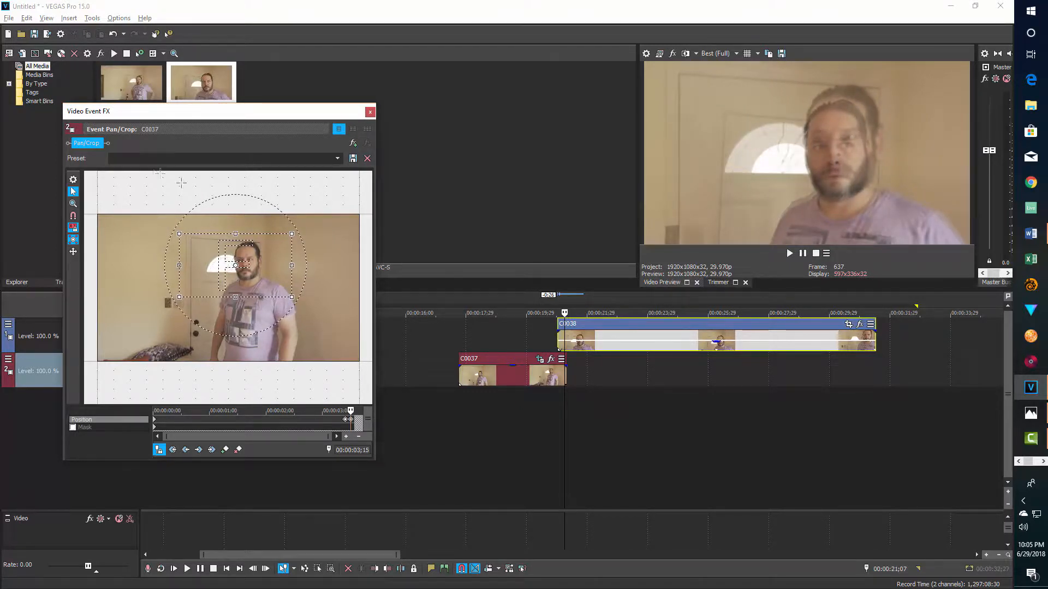
- Enlarge the crop frame slightly and nudge it upward to line up the man's face with the C0038 overlay
{"action": "left_click_drag", "start_coordinate": [294, 296], "coordinate": [306, 303]}
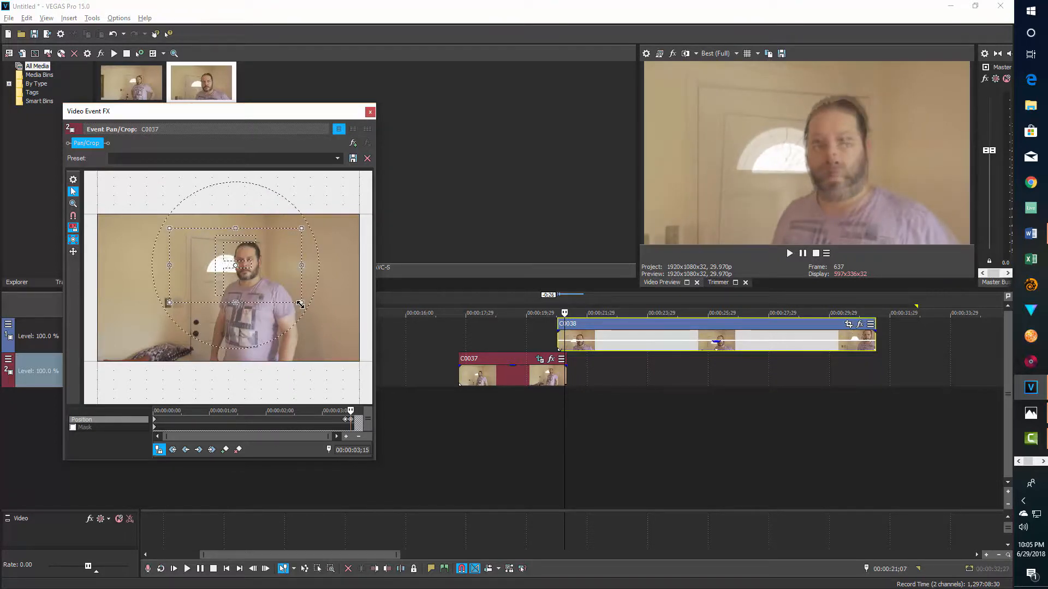
{"action": "key", "text": "Up"}
{"action": "key", "text": "Up"}
{"action": "key", "text": "Up"}
{"action": "key", "text": "Up"}
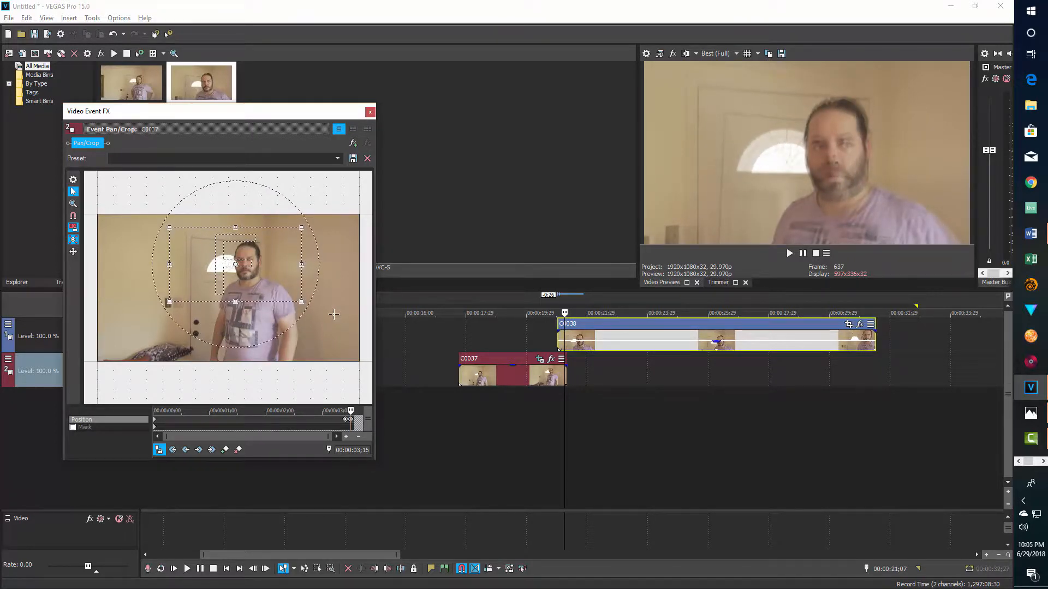
{"action": "key", "text": "Up"}
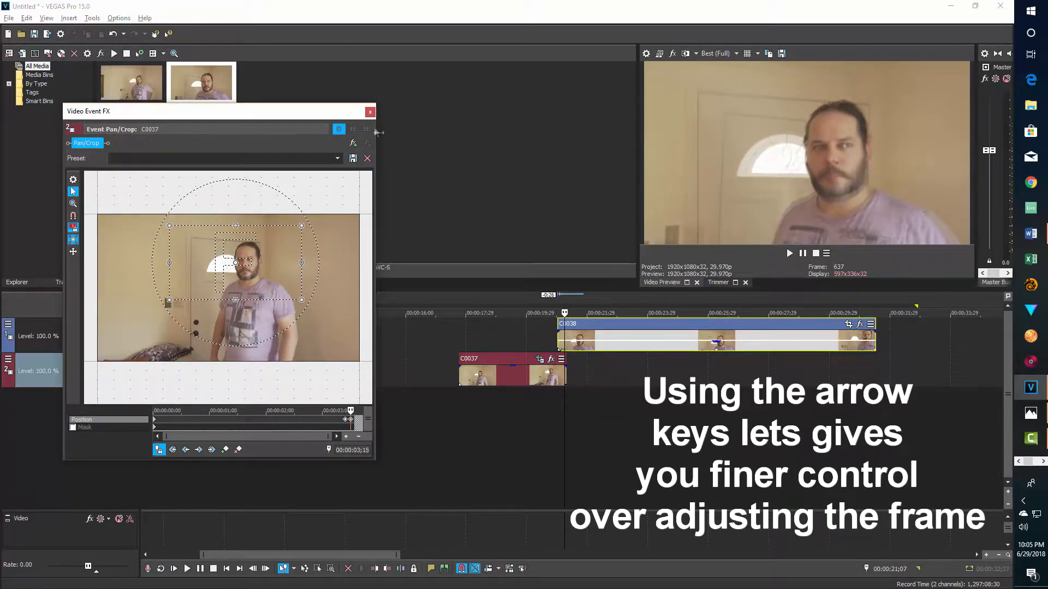
- Space out the last two Pan/Crop keyframes, with the zoomed-in one at the very end of C0037
{"action": "scroll", "coordinate": [343, 427], "scroll_direction": "up", "scroll_amount": 4}
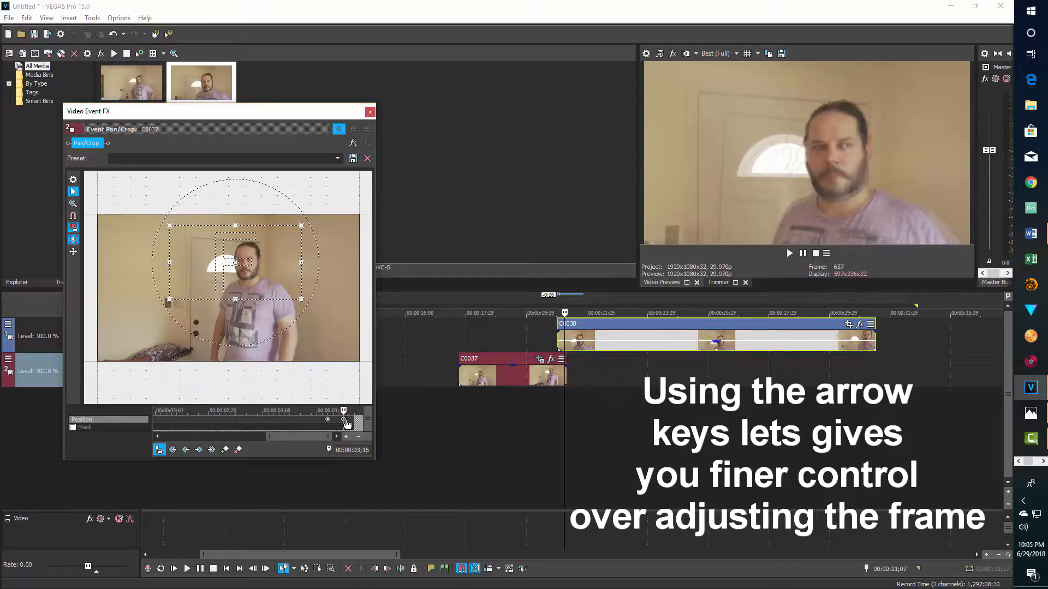
{"action": "mouse_move", "coordinate": [345, 423]}
{"action": "left_mouse_down"}
{"action": "mouse_move", "coordinate": [356, 425]}
{"action": "mouse_move", "coordinate": [334, 423]}
{"action": "left_mouse_up"}
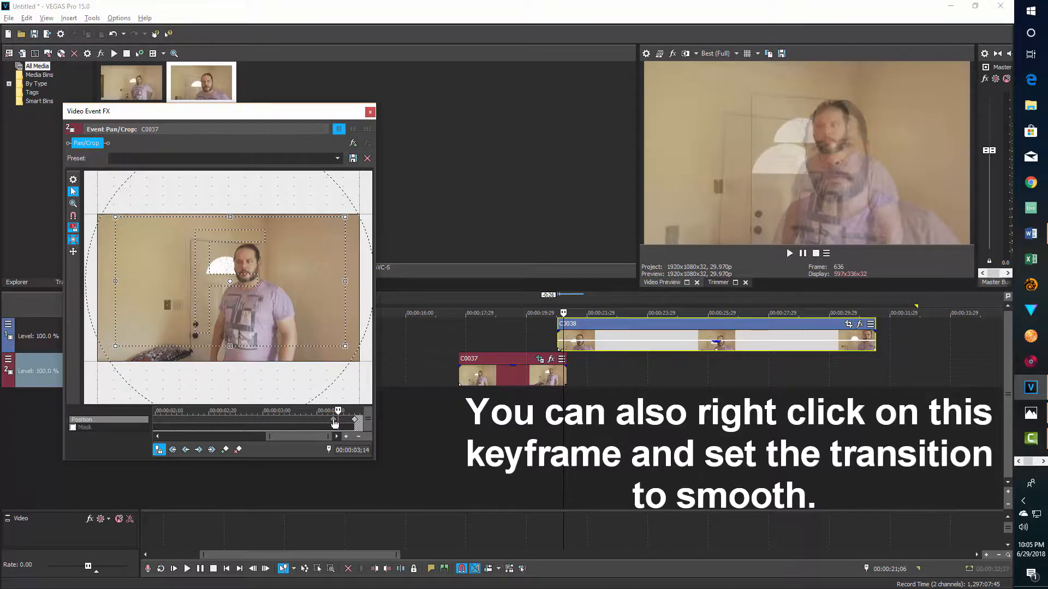
{"action": "left_click_drag", "start_coordinate": [332, 420], "coordinate": [328, 421]}
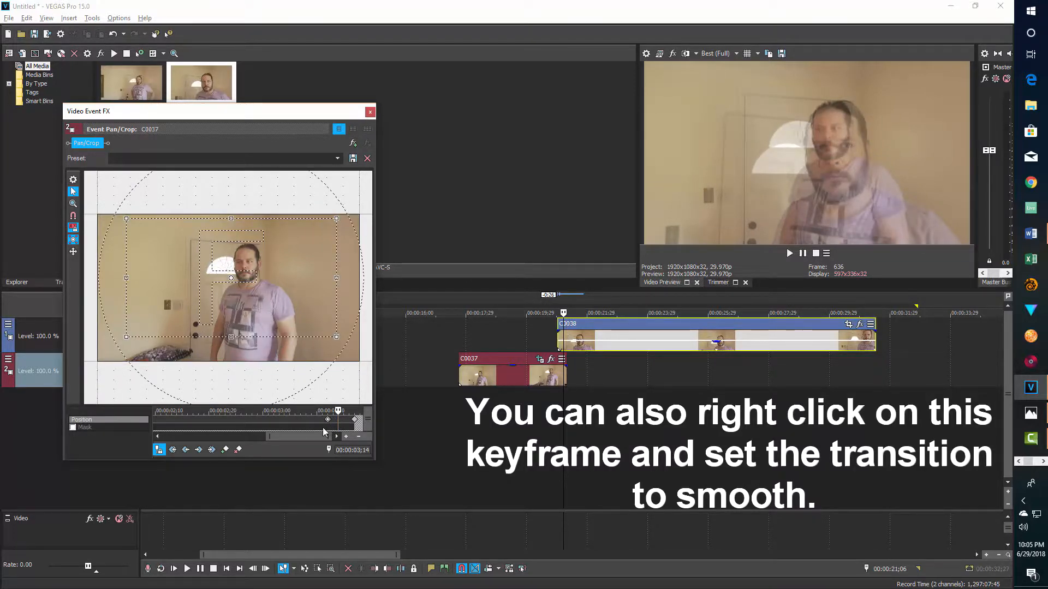
{"action": "scroll", "coordinate": [290, 423], "scroll_direction": "down", "scroll_amount": 4}
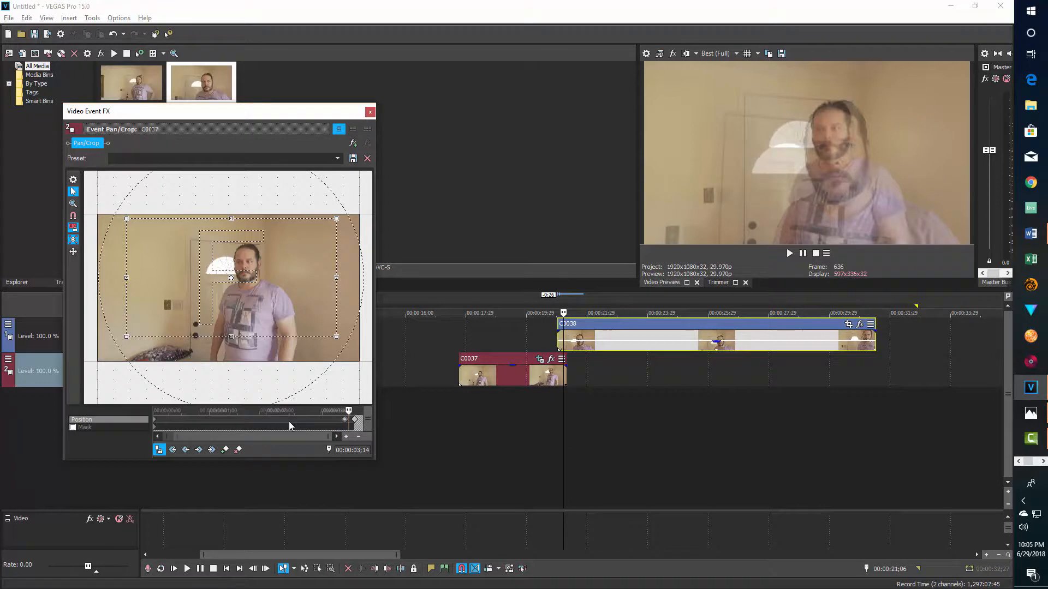
- Crop the frame slightly tighter at C0037's first position keyframe and close the Pan/Crop window
{"action": "left_click", "coordinate": [155, 422]}
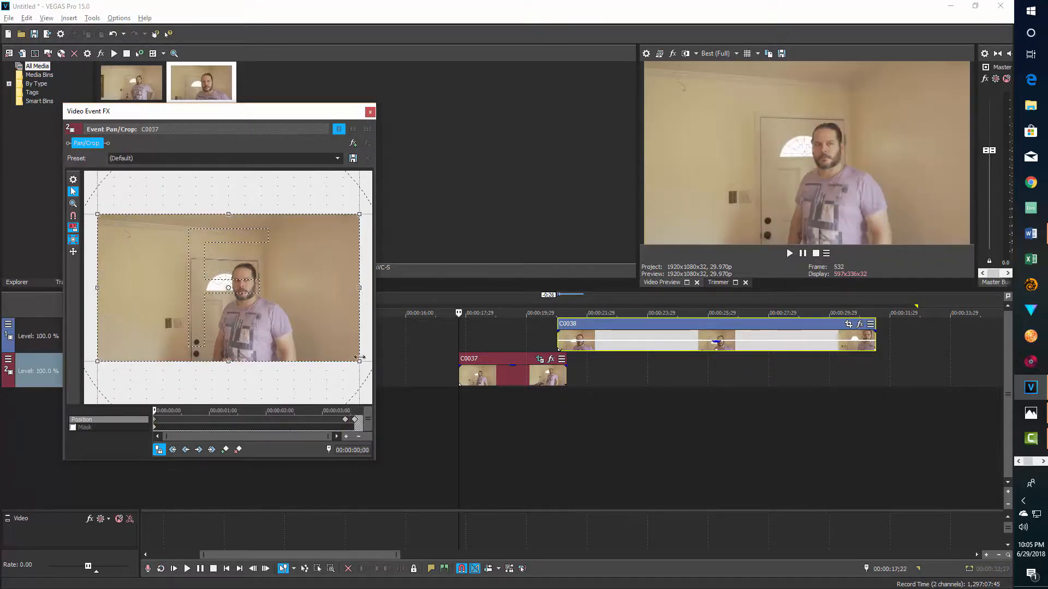
{"action": "left_click_drag", "start_coordinate": [357, 360], "coordinate": [353, 355]}
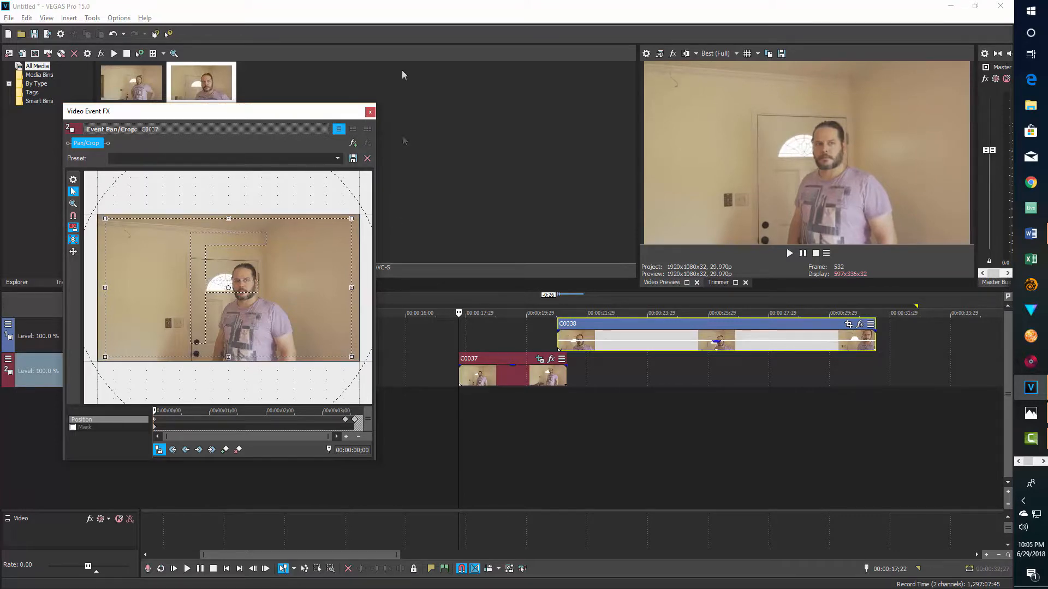
{"action": "left_click", "coordinate": [371, 114]}
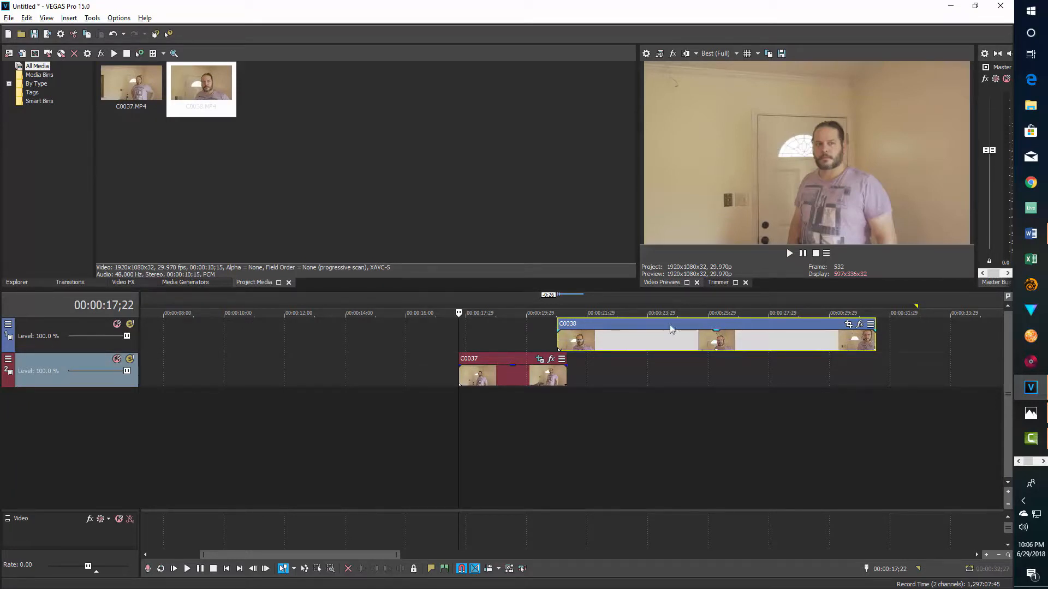
- Move C0038 onto C0037's track directly after that clip, and play the transition between the two
{"action": "left_click_drag", "start_coordinate": [671, 328], "coordinate": [681, 365]}
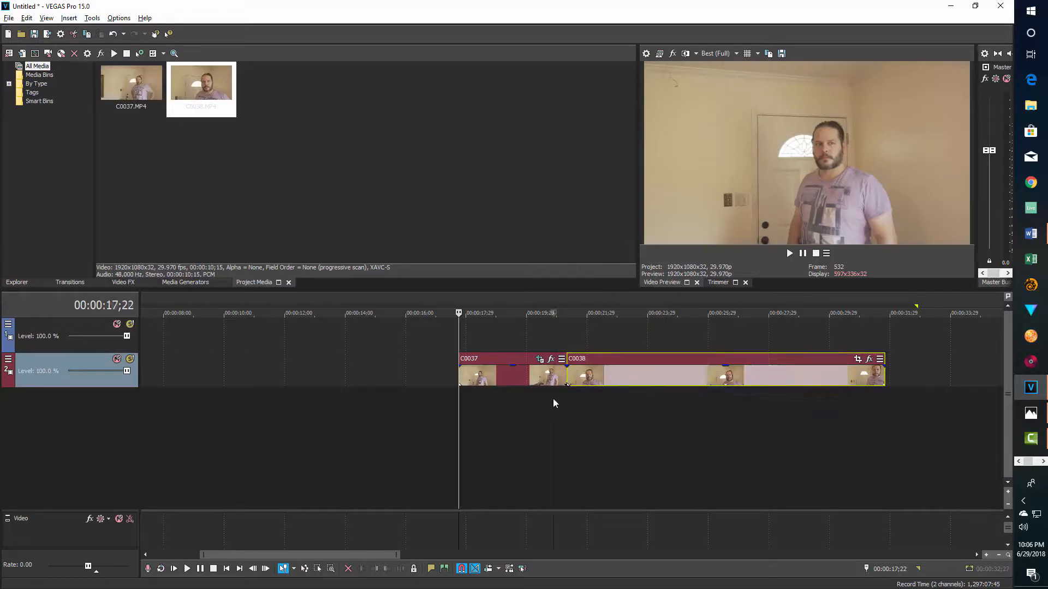
{"action": "left_click", "coordinate": [554, 401]}
{"action": "key", "text": "space"}
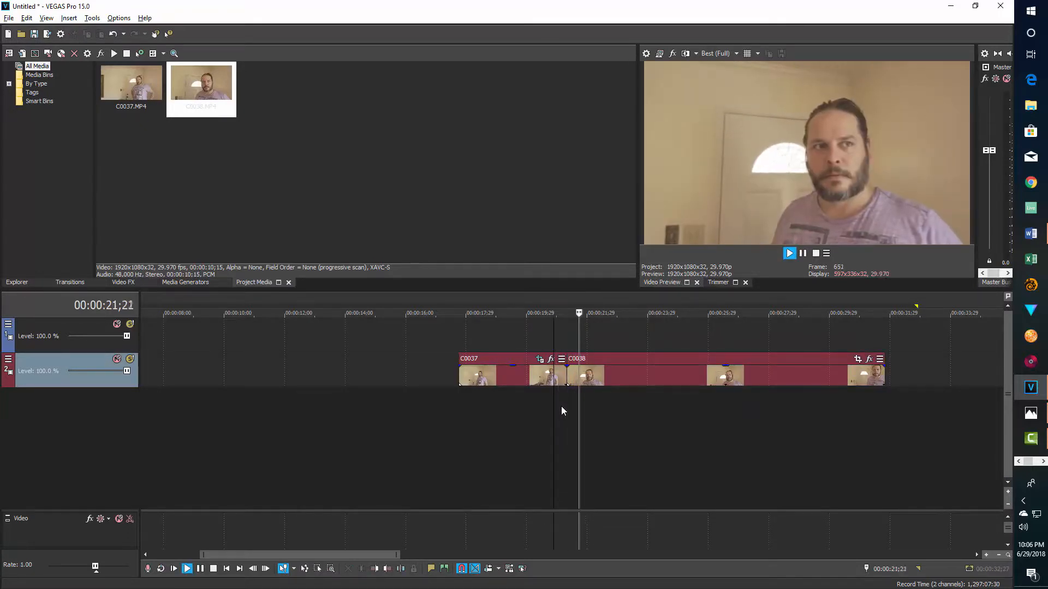
{"action": "key", "text": "space"}
{"action": "key", "text": "space"}
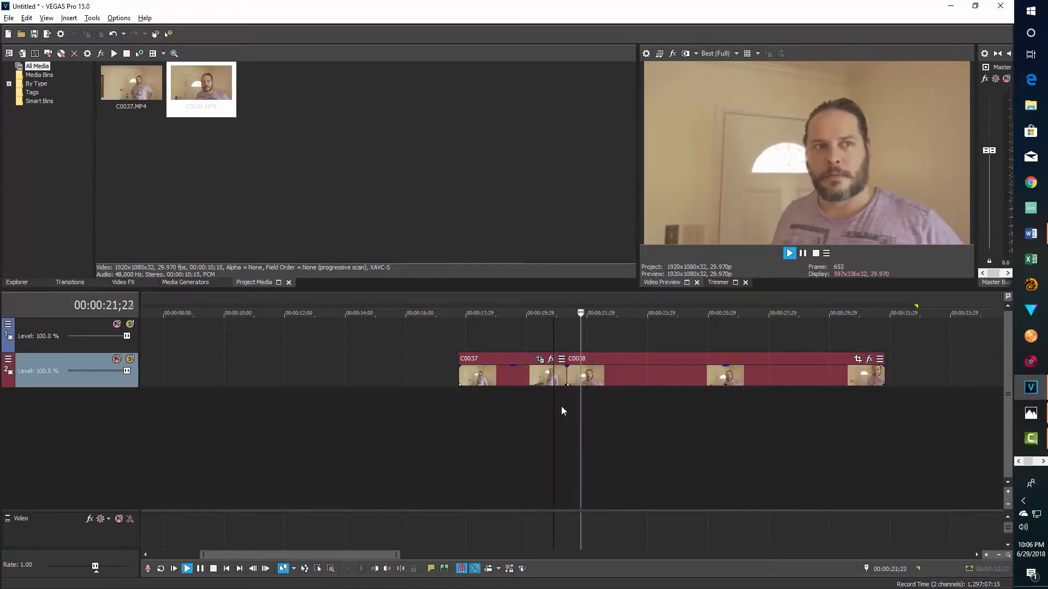
{"action": "key", "text": "space"}
{"action": "key", "text": "space"}
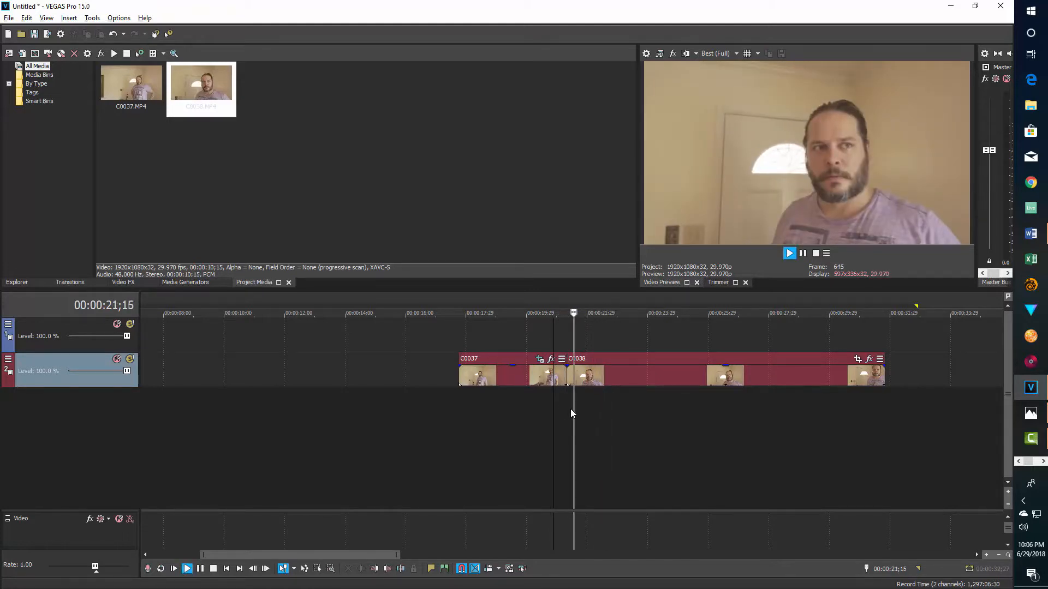
{"action": "key", "text": "space"}
- Add the VEGAS Gaussian Blur effect to clip C0037
{"action": "scroll", "coordinate": [571, 417], "scroll_direction": "up", "scroll_amount": 2}
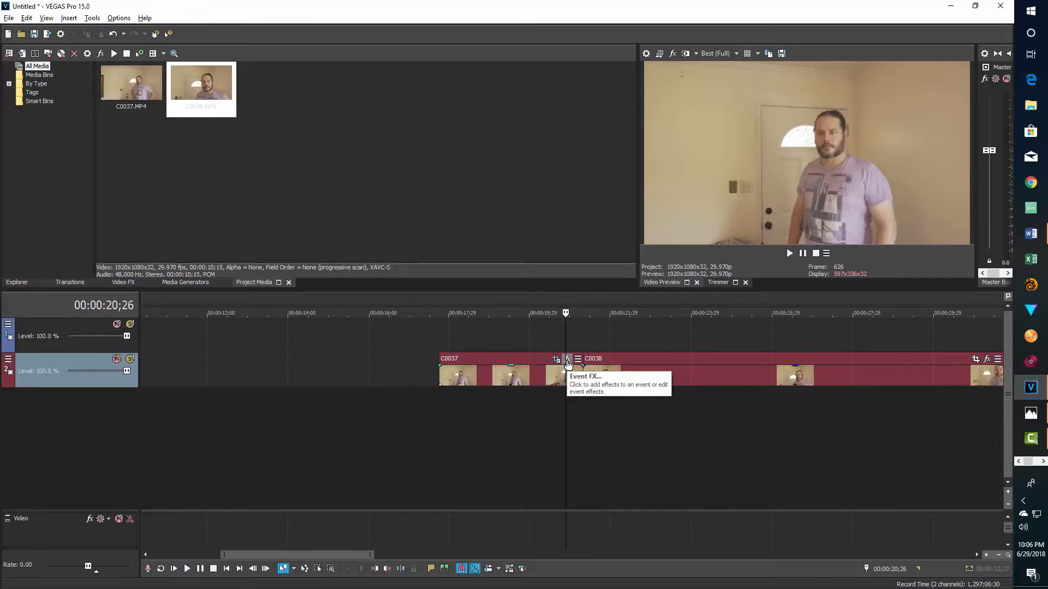
{"action": "left_click", "coordinate": [568, 359]}
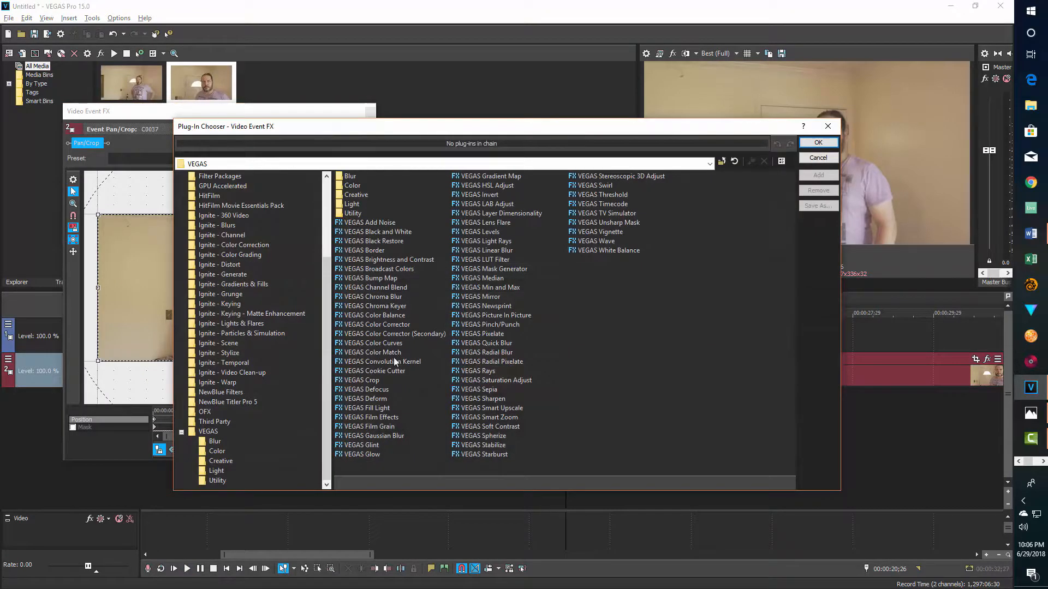
{"action": "left_click", "coordinate": [384, 436]}
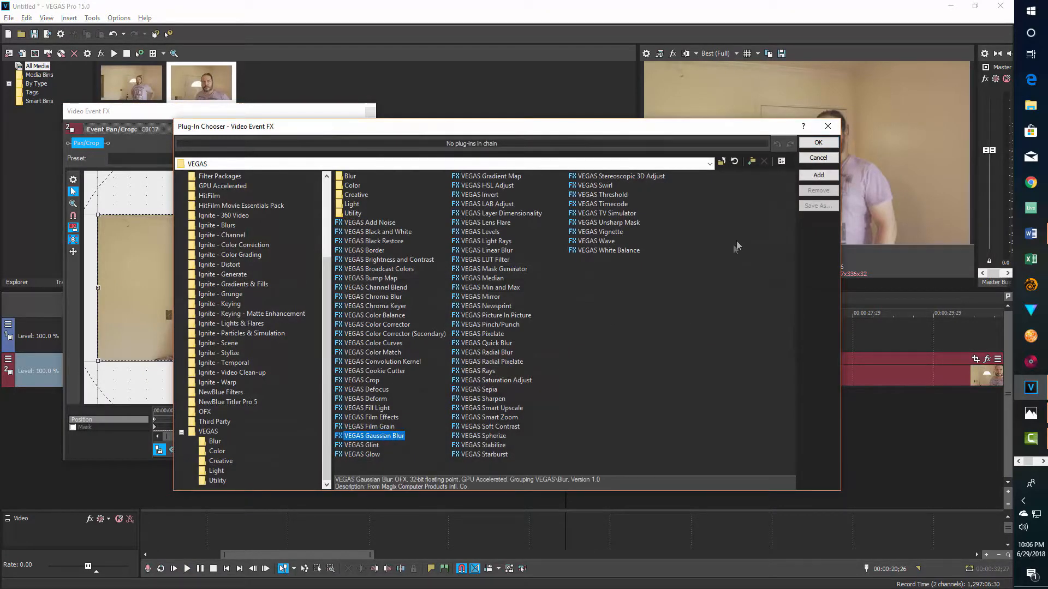
{"action": "left_click", "coordinate": [818, 175]}
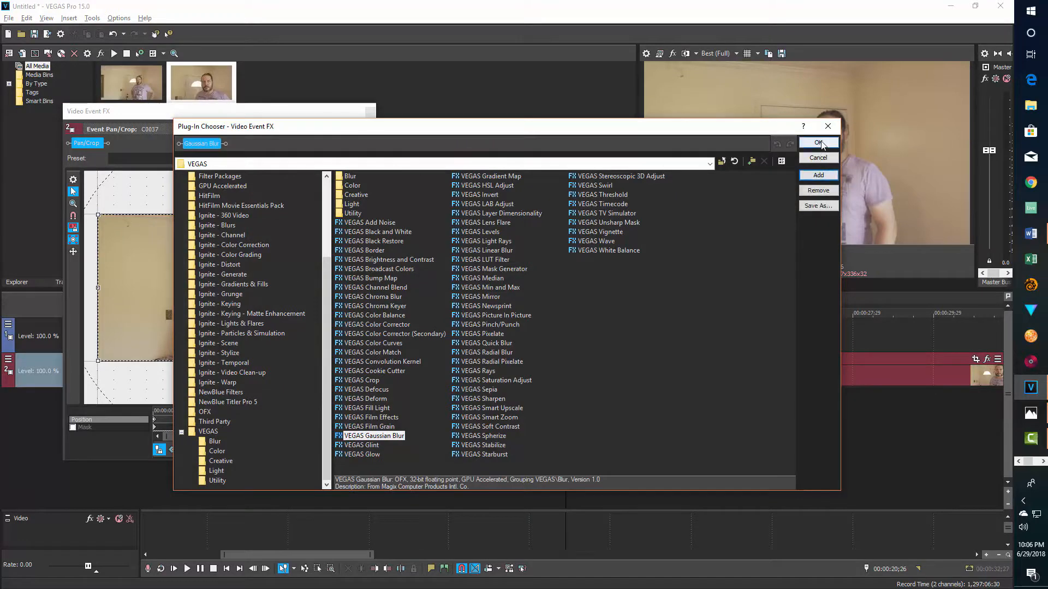
{"action": "left_click", "coordinate": [819, 143]}
{"action": "left_click_drag", "start_coordinate": [132, 210], "coordinate": [90, 193]}
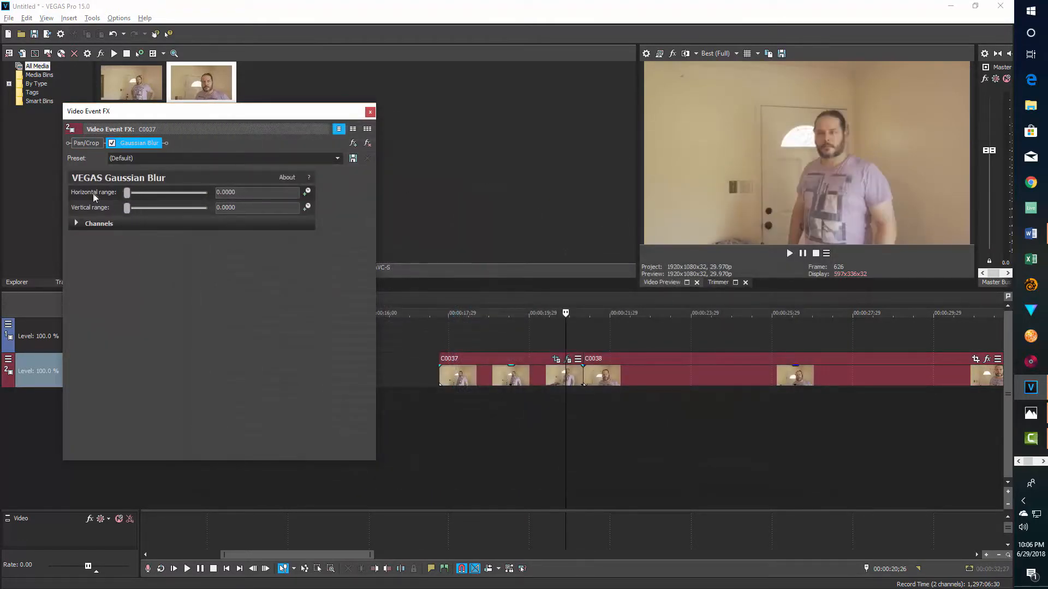
- Enable animation of the Gaussian Blur's horizontal range and add an unblurred keyframe at 00:00:03;12 near the end of C0037
{"action": "left_click", "coordinate": [307, 192]}
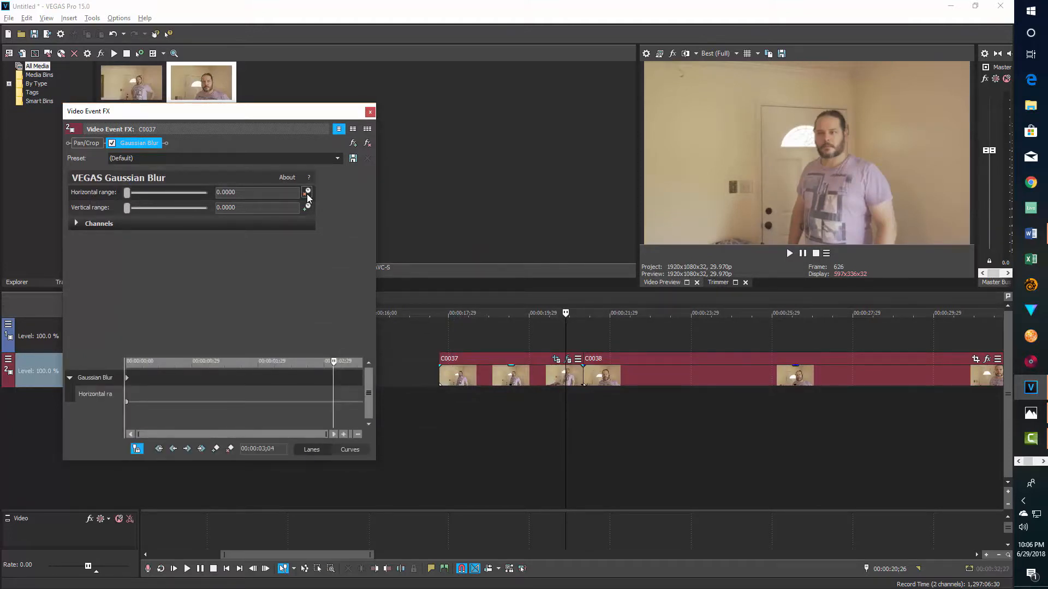
{"action": "left_click", "coordinate": [361, 393]}
{"action": "scroll", "coordinate": [347, 385], "scroll_direction": "up", "scroll_amount": 5}
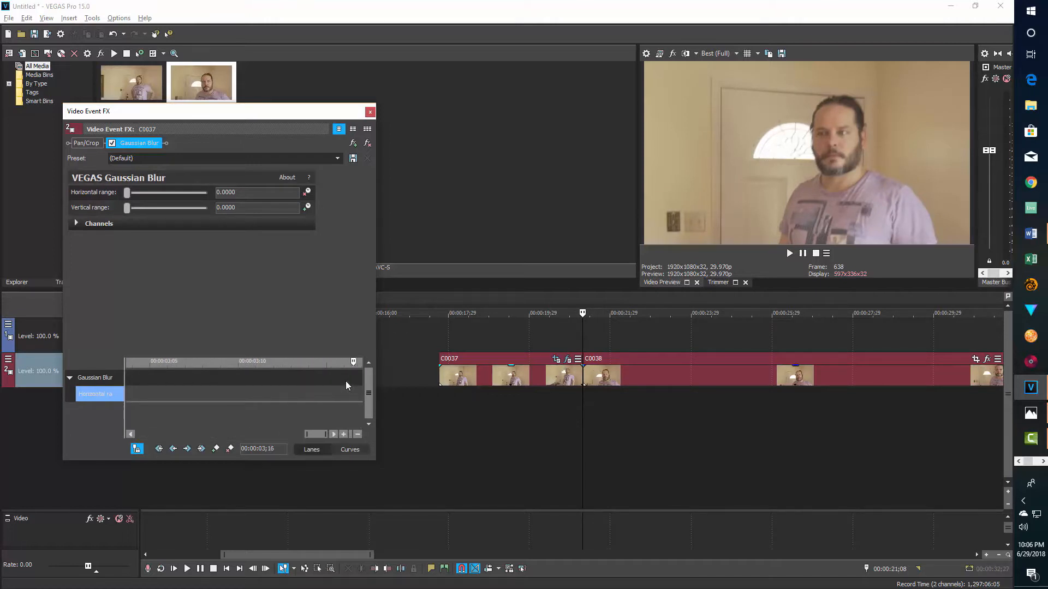
{"action": "left_click", "coordinate": [345, 377]}
{"action": "left_click", "coordinate": [325, 381]}
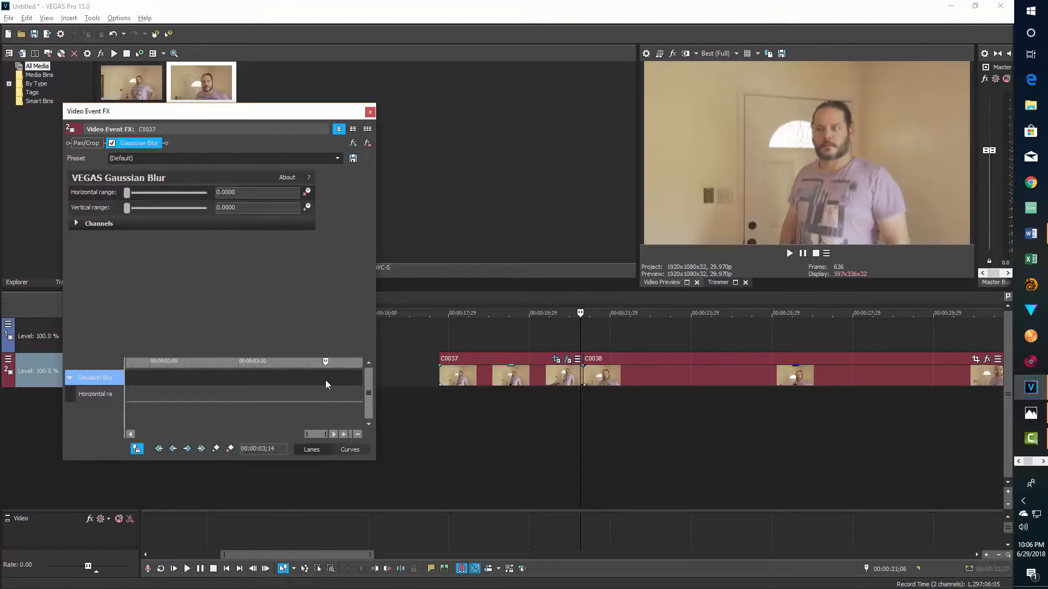
{"action": "left_click", "coordinate": [311, 380]}
{"action": "left_click", "coordinate": [289, 390]}
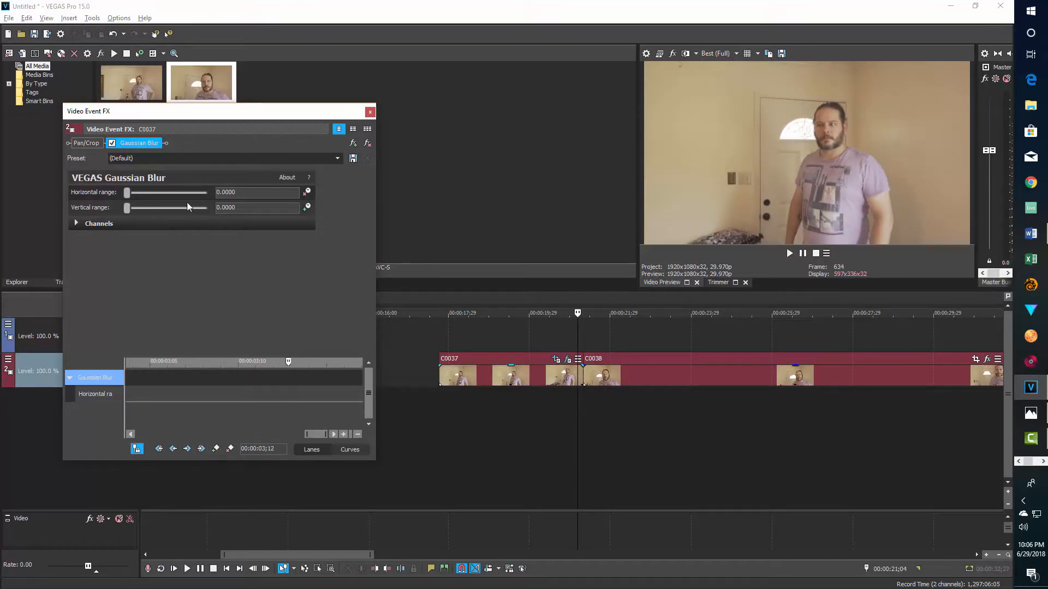
{"action": "left_click", "coordinate": [215, 449]}
- Keyframe the horizontal blur range at 0.0238 at 00:00:03;15 and lower it to the minimum at 00:00:03;17
{"action": "left_click_drag", "start_coordinate": [289, 361], "coordinate": [322, 361]}
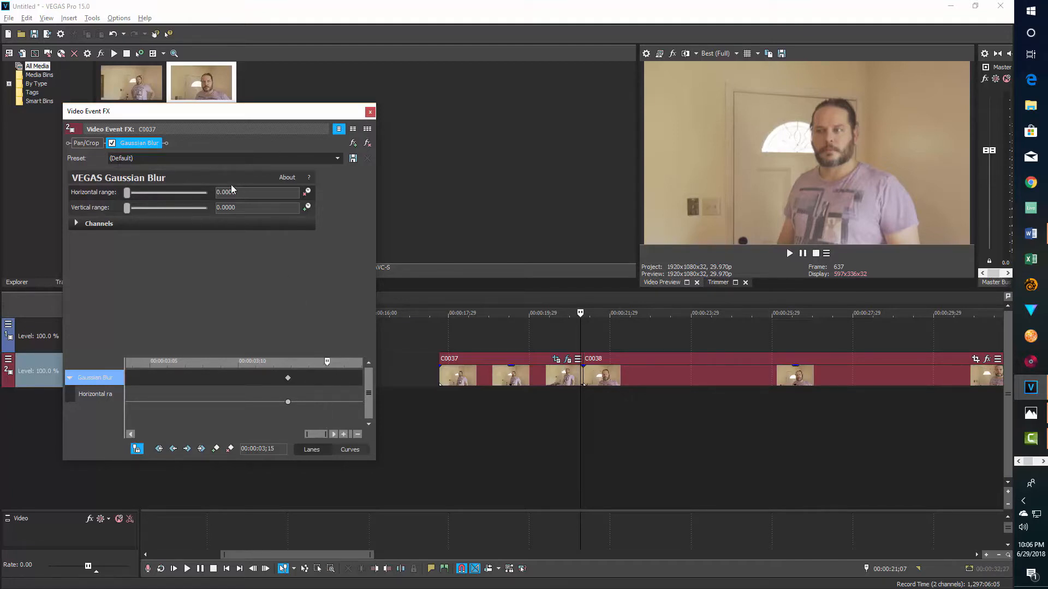
{"action": "left_click_drag", "start_coordinate": [127, 194], "coordinate": [130, 195]}
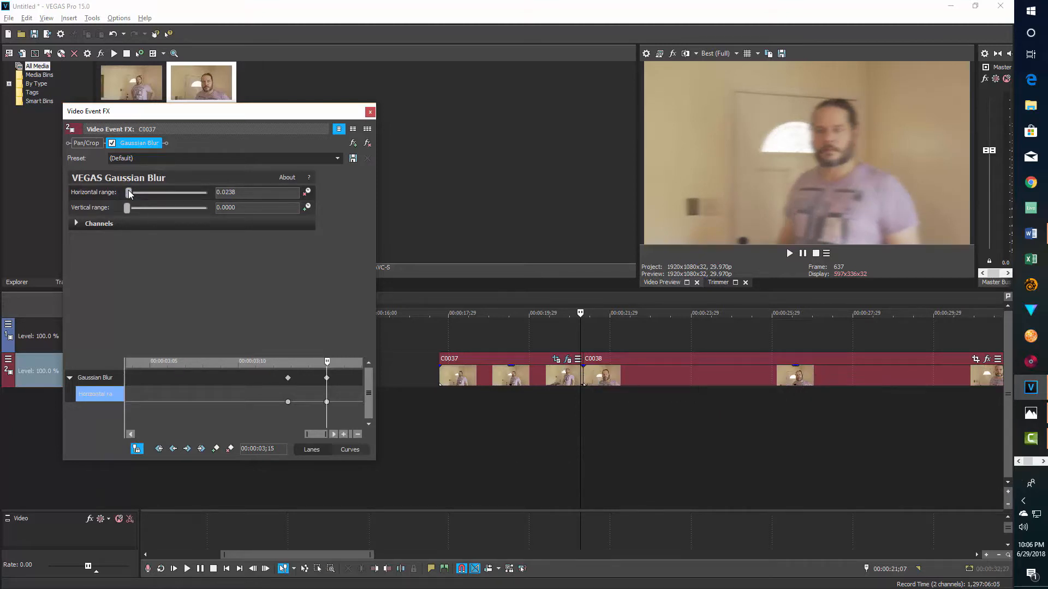
{"action": "left_click_drag", "start_coordinate": [329, 364], "coordinate": [363, 362]}
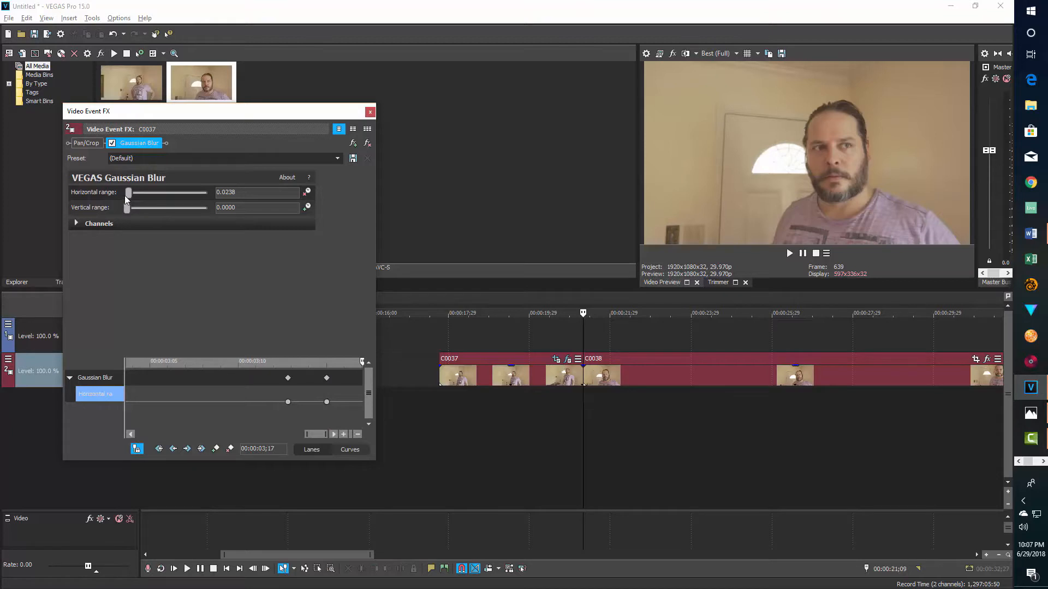
{"action": "left_click_drag", "start_coordinate": [129, 194], "coordinate": [124, 195]}
{"action": "left_click", "coordinate": [288, 419]}
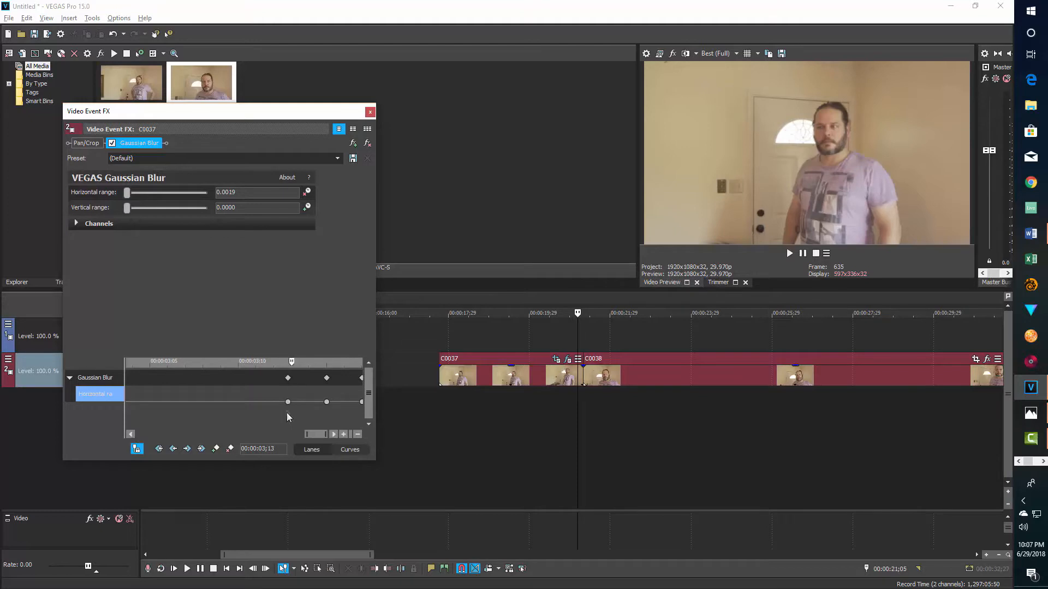
{"action": "left_click", "coordinate": [287, 403]}
{"action": "left_click", "coordinate": [327, 388]}
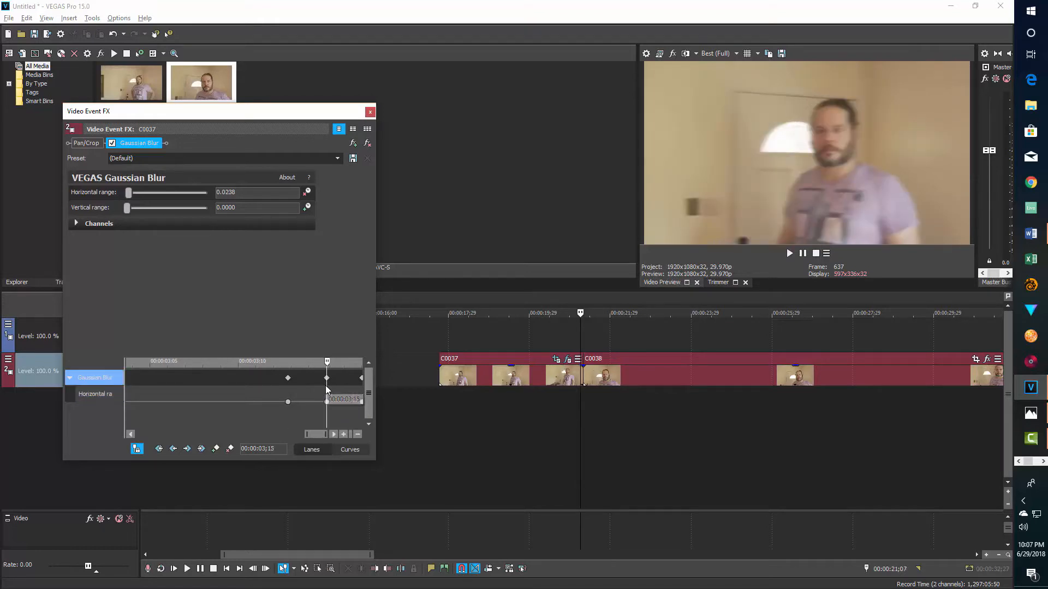
{"action": "left_click", "coordinate": [360, 386]}
- Set the middle horizontal range keyframe to Smooth Fade and close the Video Event FX window
{"action": "left_click", "coordinate": [326, 402]}
{"action": "right_click", "coordinate": [326, 402]}
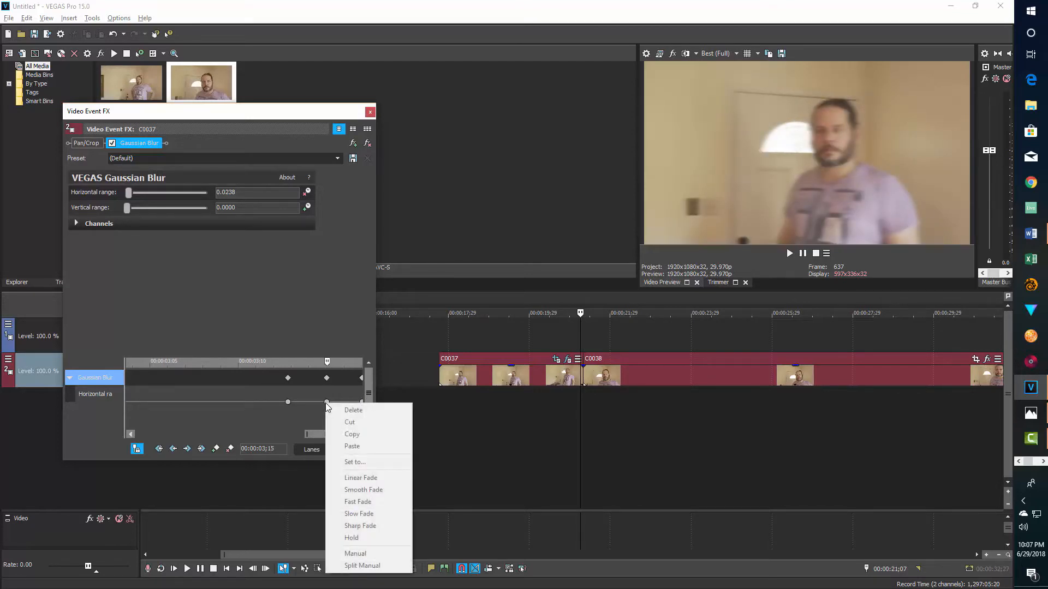
{"action": "left_click", "coordinate": [318, 412]}
{"action": "mouse_move", "coordinate": [328, 404]}
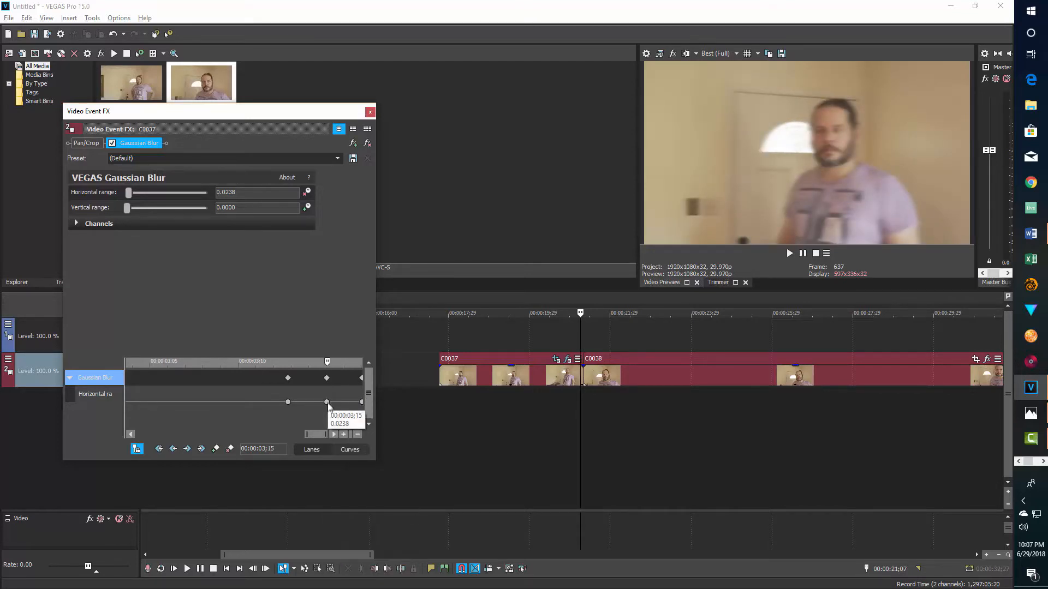
{"action": "right_click", "coordinate": [327, 404]}
{"action": "left_click", "coordinate": [323, 404]}
{"action": "right_click", "coordinate": [327, 404]}
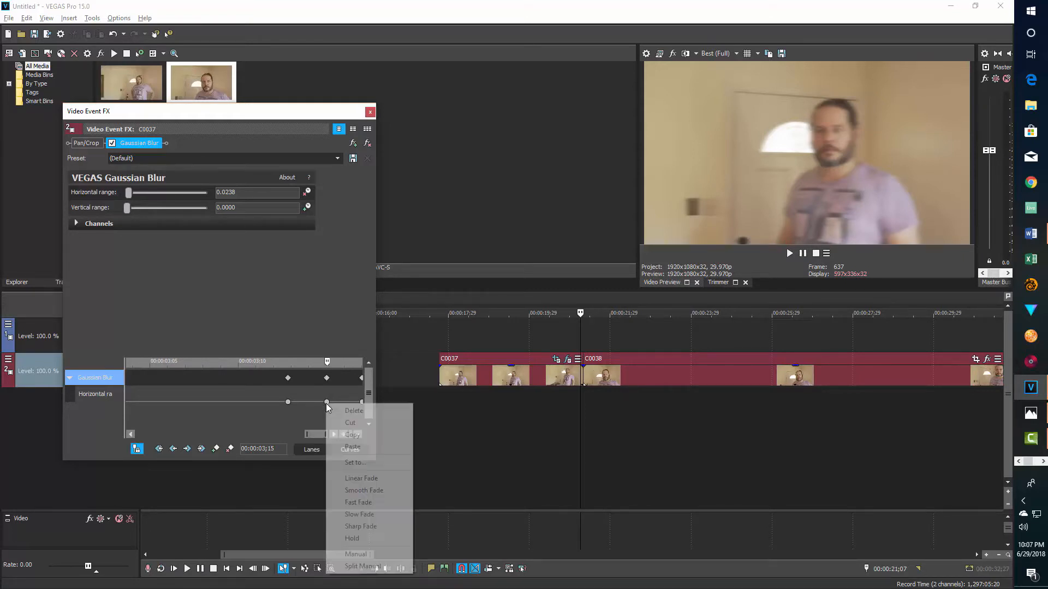
{"action": "left_click", "coordinate": [326, 402]}
{"action": "right_click", "coordinate": [325, 402]}
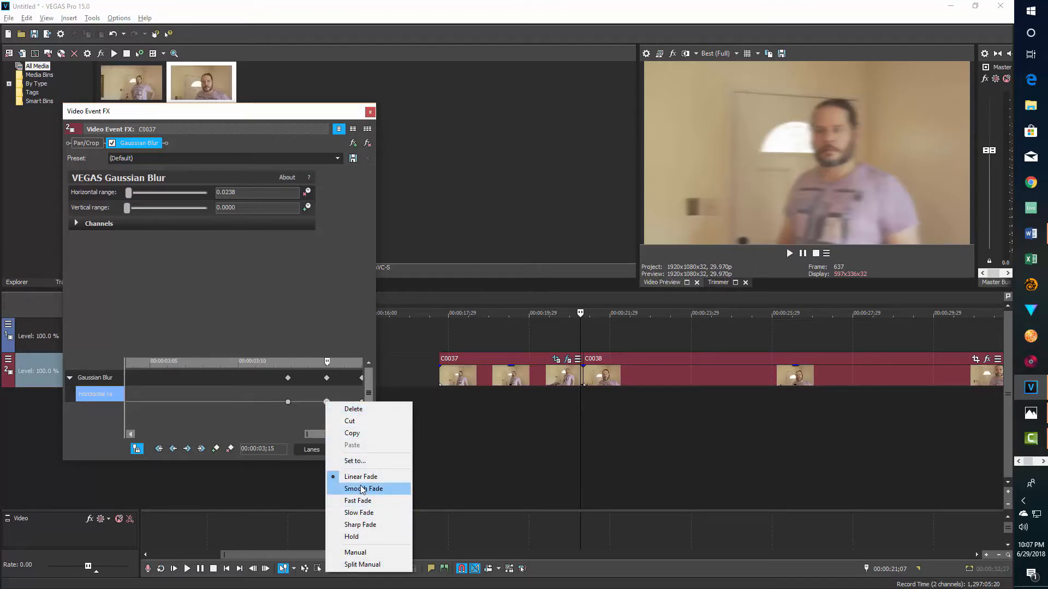
{"action": "left_click", "coordinate": [361, 487]}
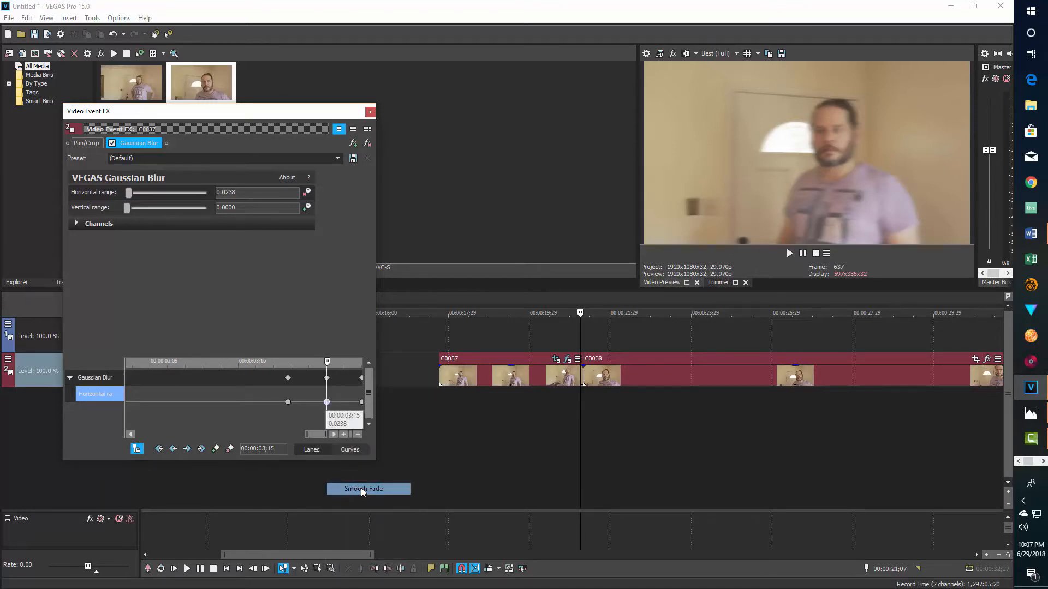
{"action": "left_click", "coordinate": [370, 113]}
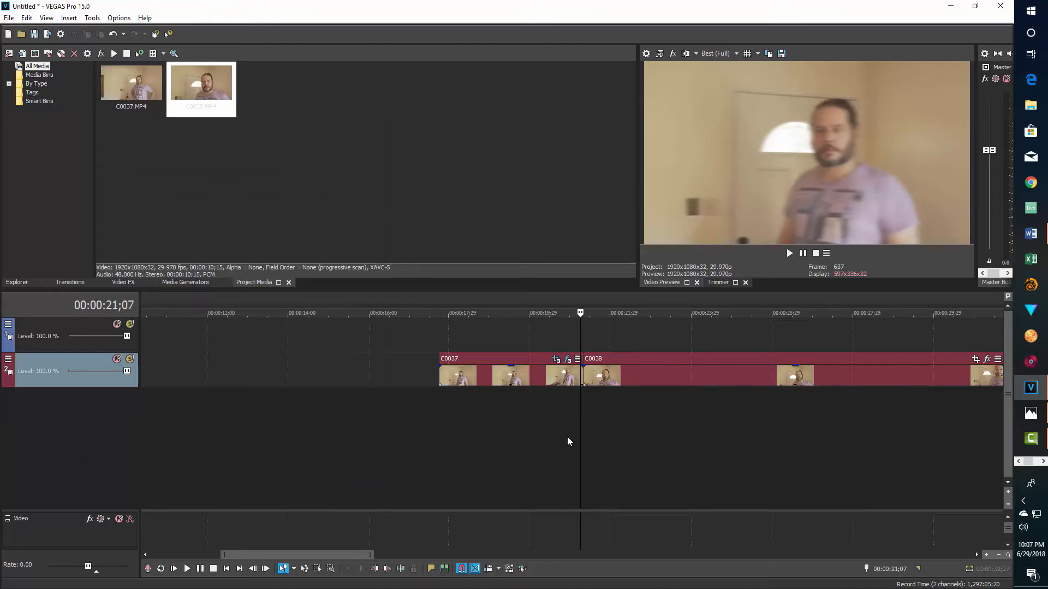
- Step frame by frame through the cut from C0037 to C0038 to examine the zoom and blur
{"action": "left_click", "coordinate": [562, 416]}
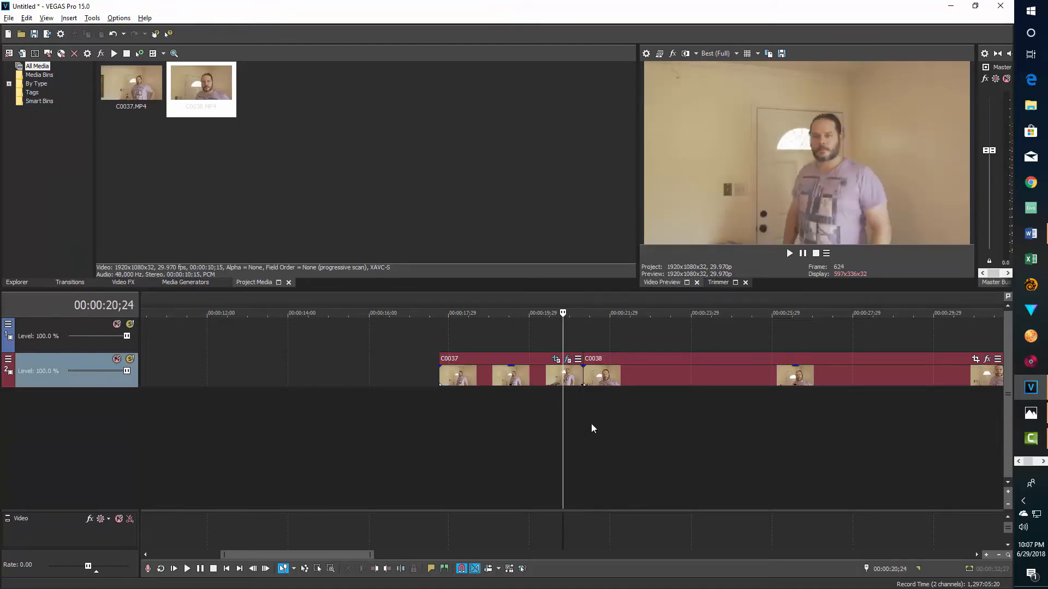
{"action": "key", "text": "Right"}
{"action": "key", "text": "Right"}
{"action": "key", "text": "Right"}
{"action": "key", "text": "Right"}
{"action": "key", "text": "Right"}
{"action": "key", "text": "Right"}
{"action": "key", "text": "Right"}
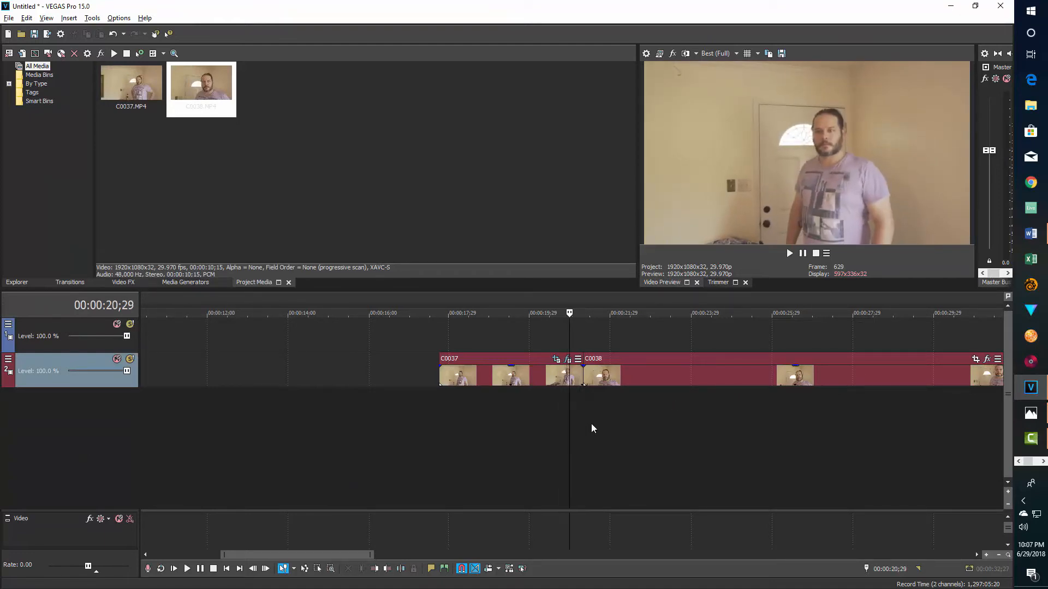
{"action": "key", "text": "Right"}
{"action": "key", "text": "Right"}
{"action": "key", "text": "Right"}
{"action": "key", "text": "Right"}
{"action": "key", "text": "Right"}
{"action": "key", "text": "Right"}
{"action": "key", "text": "Right"}
{"action": "key", "text": "Right"}
{"action": "key", "text": "Right"}
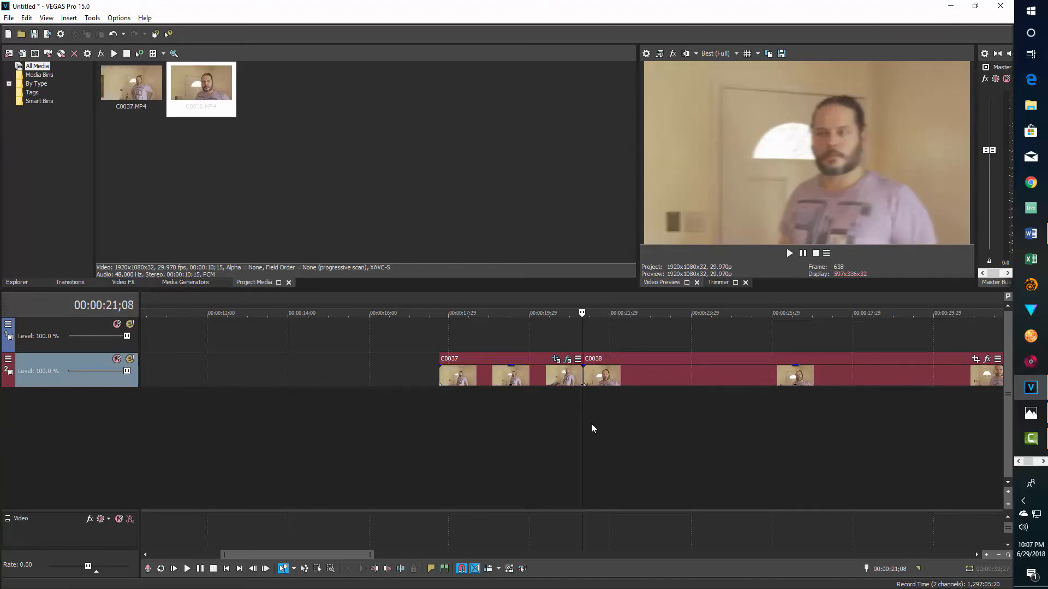
{"action": "key", "text": "Left"}
{"action": "key", "text": "Left"}
{"action": "key", "text": "Left"}
{"action": "key", "text": "Left"}
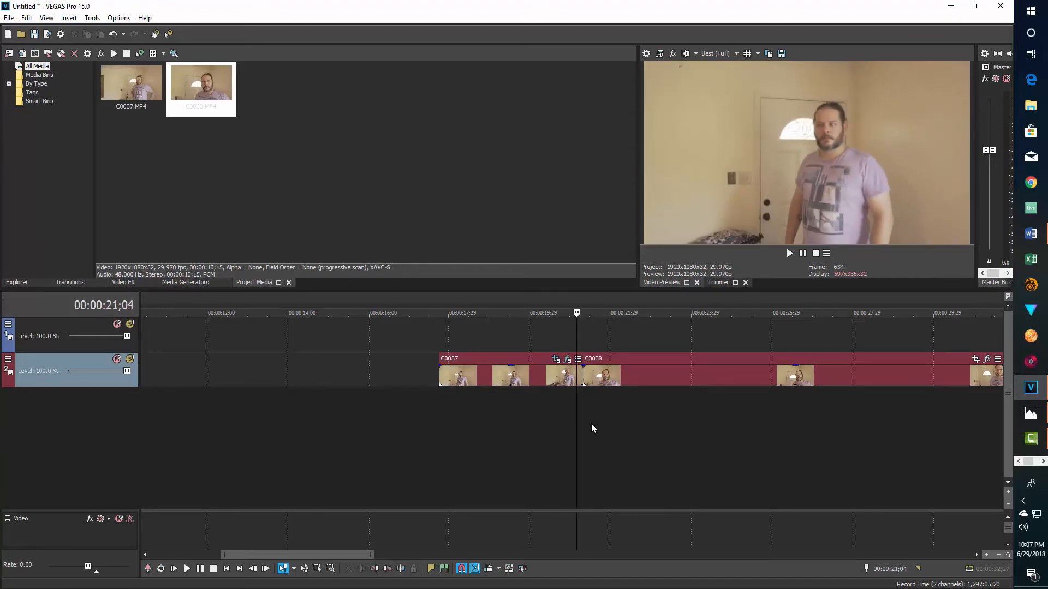
{"action": "key", "text": "Right"}
{"action": "key", "text": "Right"}
{"action": "key", "text": "Right"}
{"action": "key", "text": "Right"}
{"action": "key", "text": "Right"}
{"action": "key", "text": "Right"}
{"action": "key", "text": "Right"}
{"action": "key", "text": "Right"}
{"action": "key", "text": "Right"}
{"action": "key", "text": "Right"}
{"action": "key", "text": "Right"}
{"action": "key", "text": "Right"}
{"action": "key", "text": "Right"}
{"action": "key", "text": "Right"}
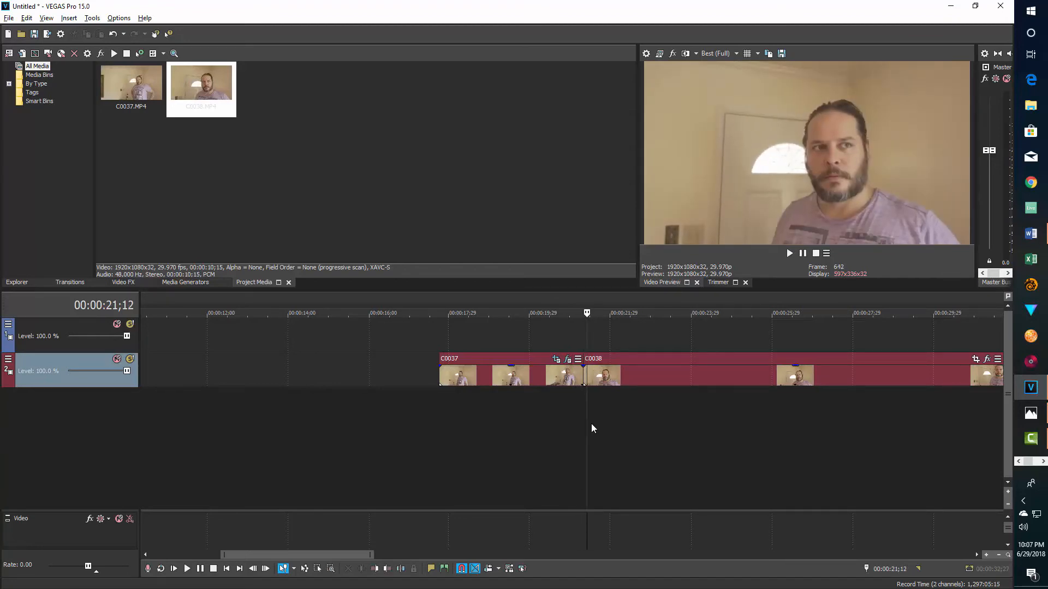
{"action": "key", "text": "Right"}
{"action": "key", "text": "Right"}
{"action": "key", "text": "Right"}
{"action": "key", "text": "Right"}
{"action": "key", "text": "Right"}
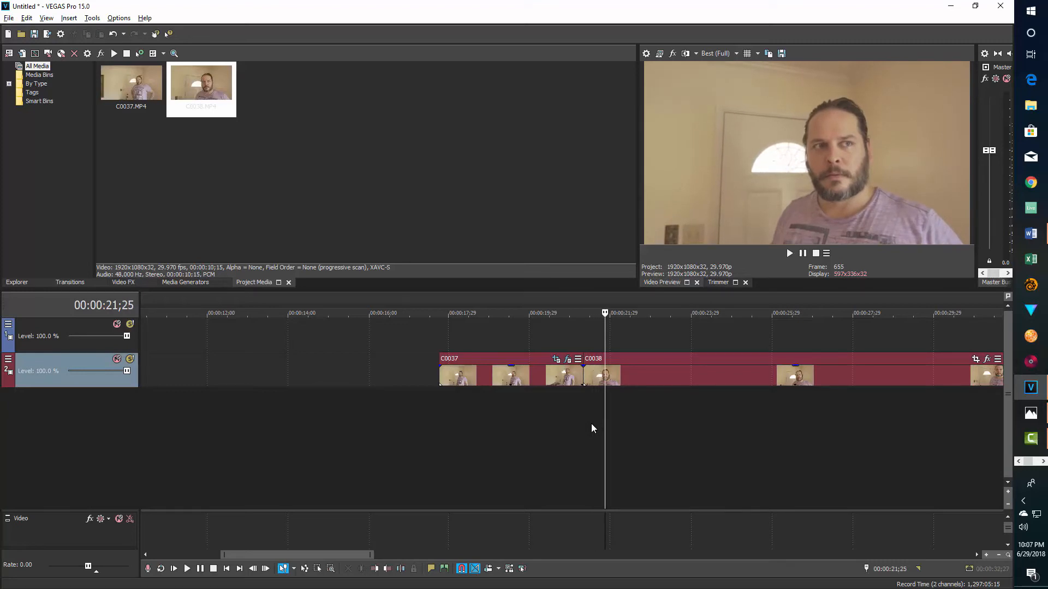
- Play the transition at normal speed from 00:00:20;04 near the end of C0037 into C0038
{"action": "left_click", "coordinate": [535, 405]}
{"action": "key", "text": "space"}
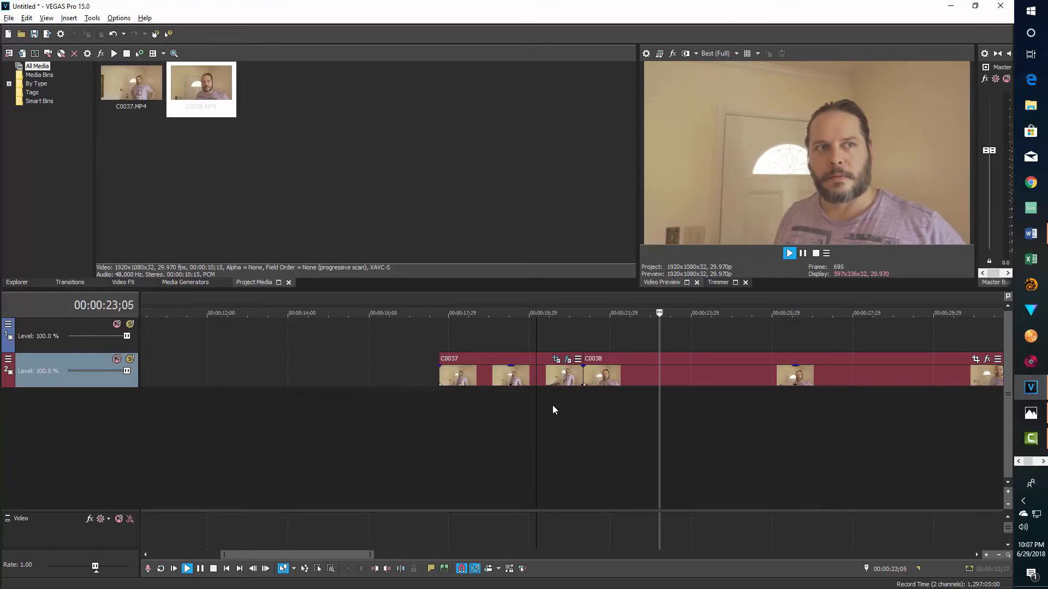
{"action": "key", "text": "space"}
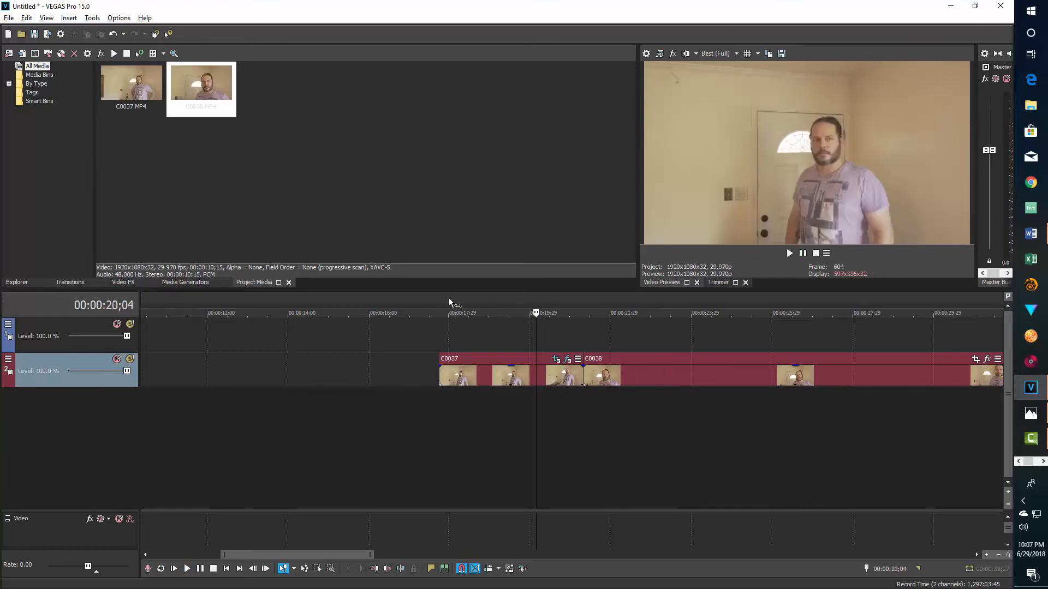
- Select the time range from 00:00:17;26 to 00:00:26;22 around the transition and open the Render As dialog
{"action": "left_click_drag", "start_coordinate": [444, 297], "coordinate": [803, 301]}
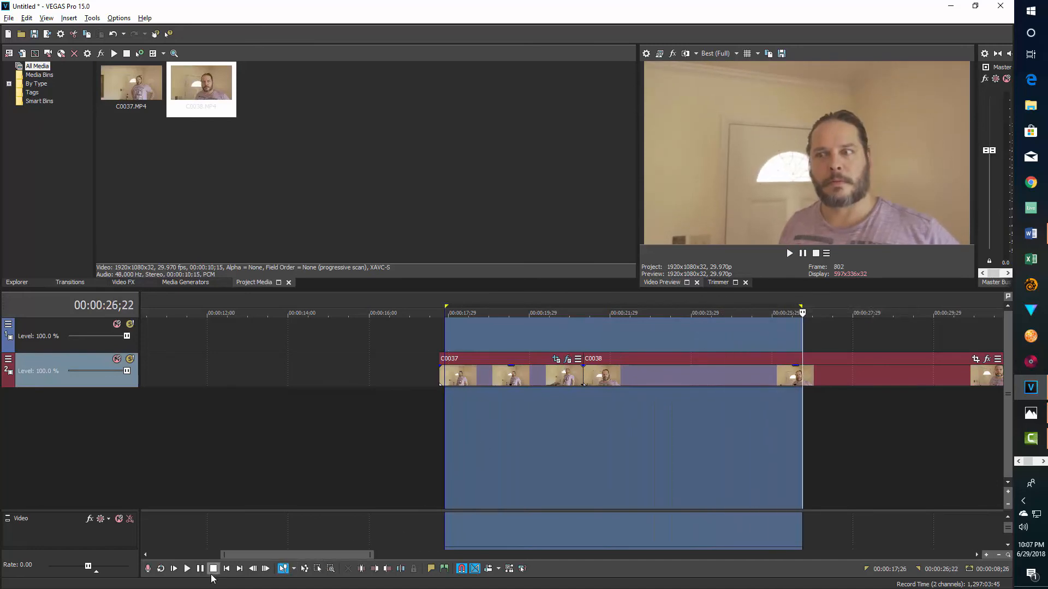
{"action": "left_click", "coordinate": [13, 19]}
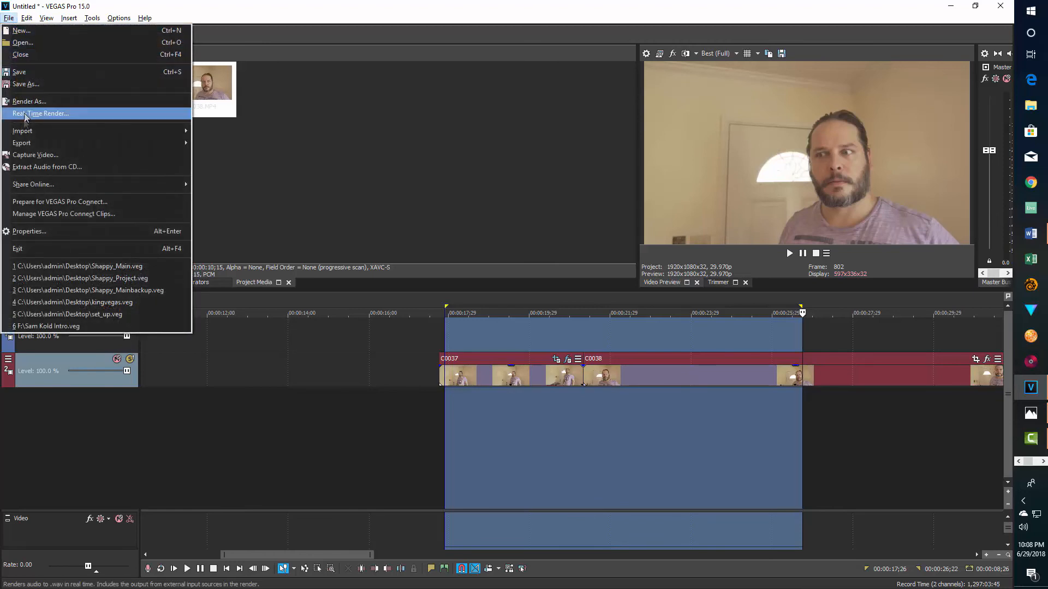
{"action": "left_click", "coordinate": [27, 102]}
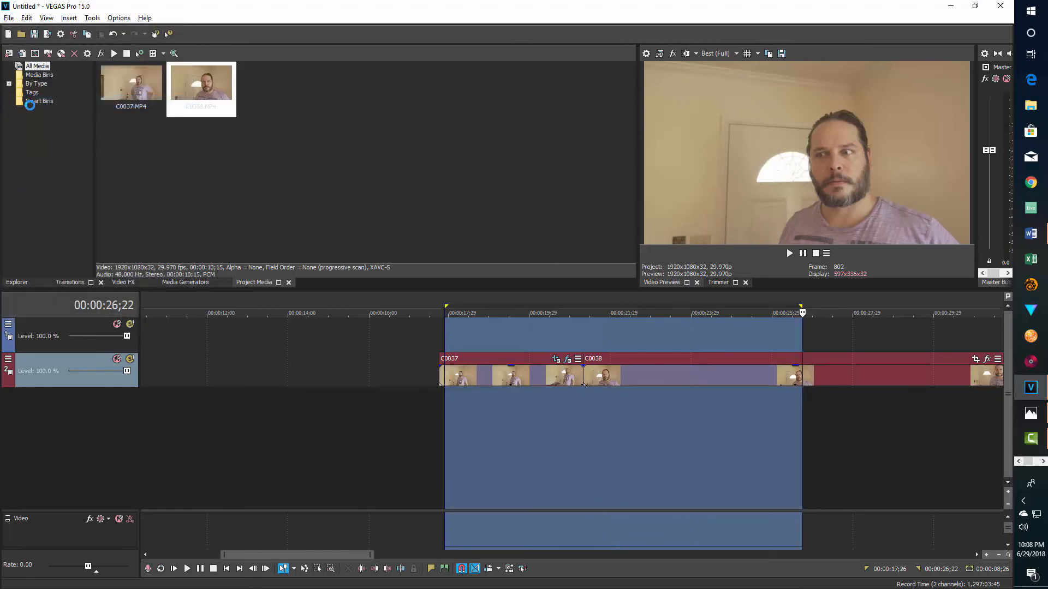